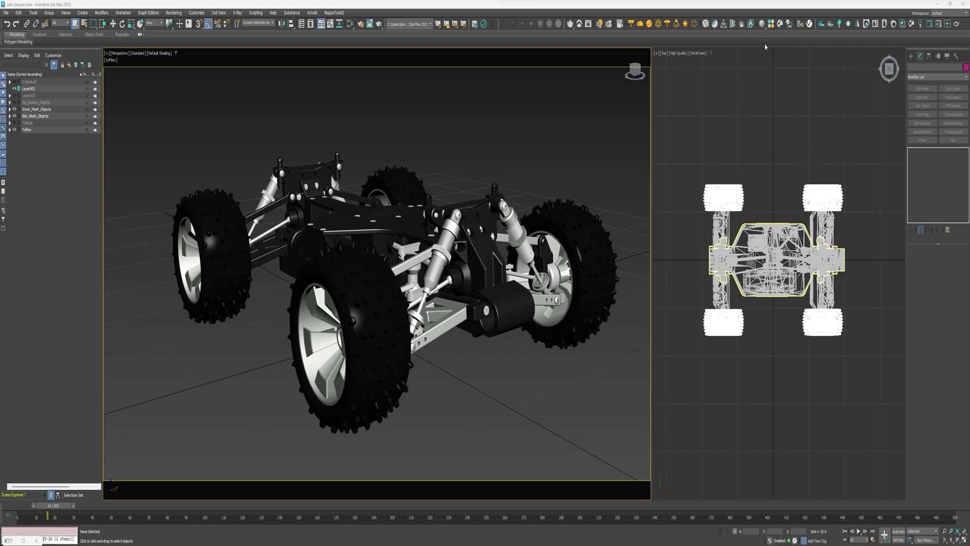
- Hide the Skin_Mesh_Objects layer and select the ball joint and top body of one shock absorber
alt+middle_drag(551, 253, 444, 245)
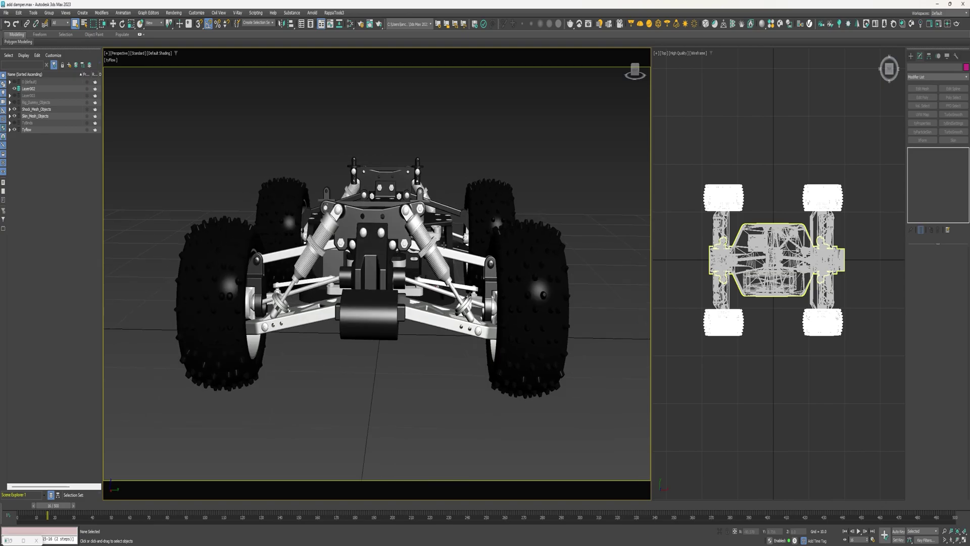
click(15, 117)
scroll(277, 291, up, 4)
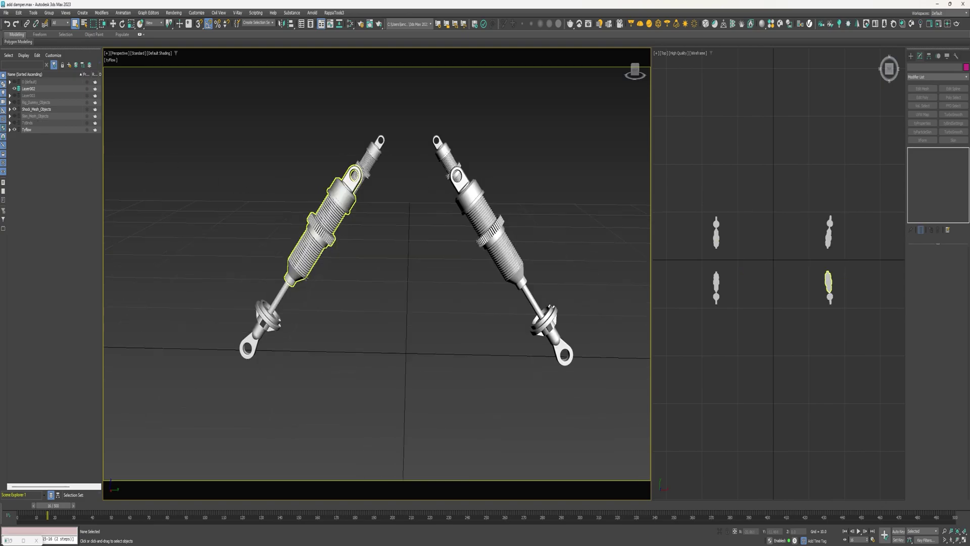
click(277, 292)
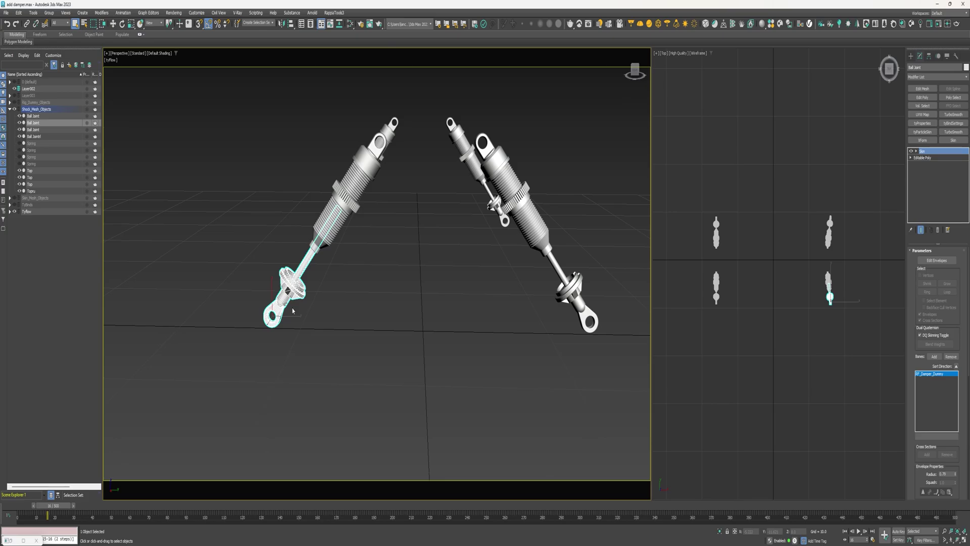
ctrl+click(314, 232)
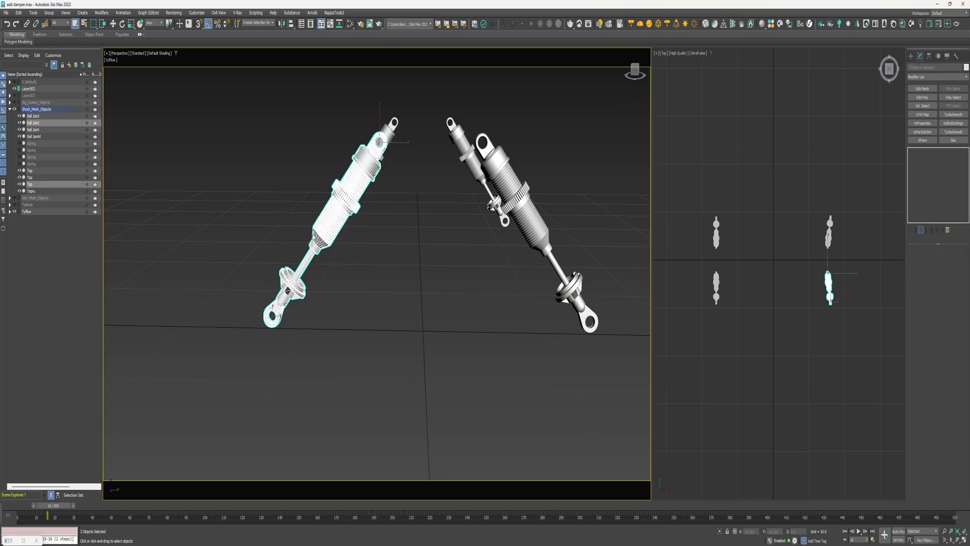
- Set the reference coordinate system to Local and examine the pivots and geometry of the selected shock parts
scroll(265, 343, up, 5)
alt+middle_drag(295, 281, 304, 261)
scroll(303, 261, down, 1)
scroll(320, 234, down, 6)
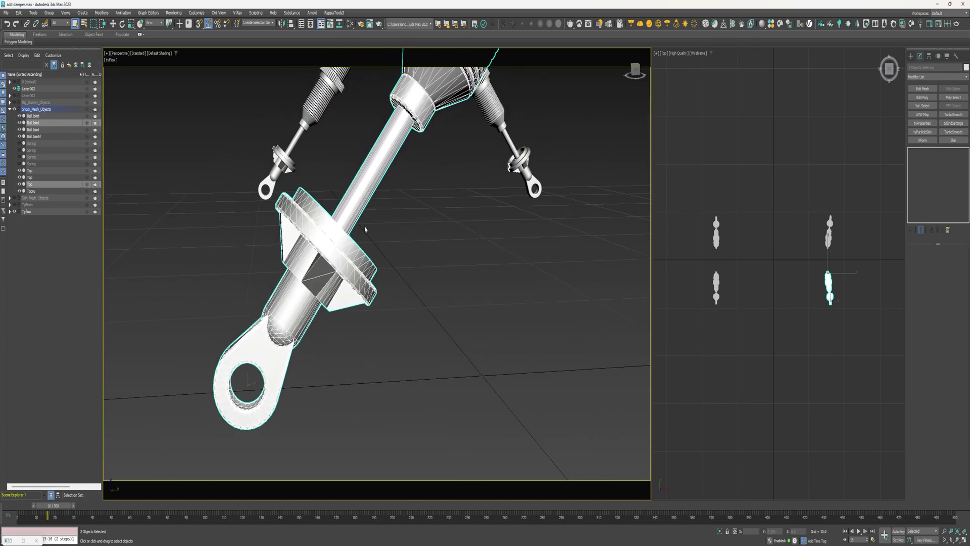
scroll(399, 232, up, 6)
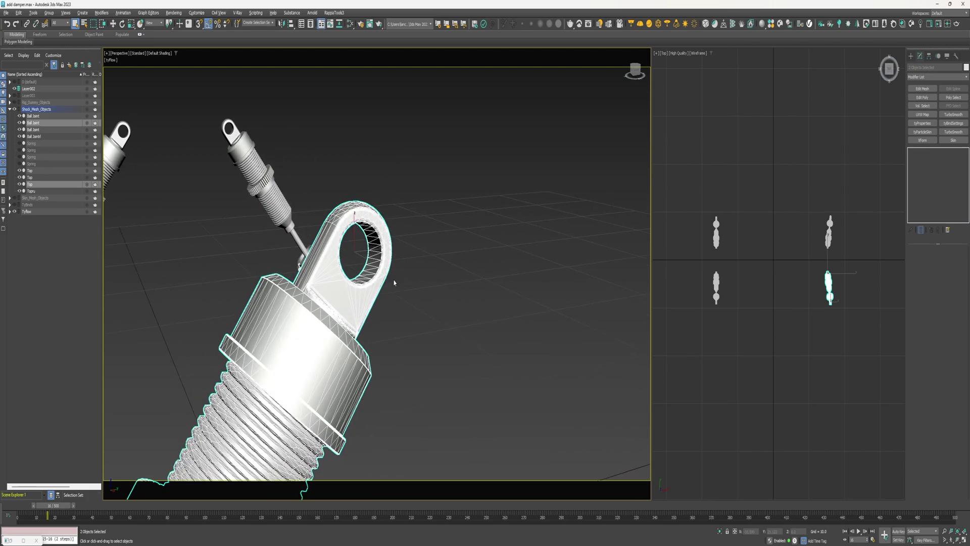
click(155, 24)
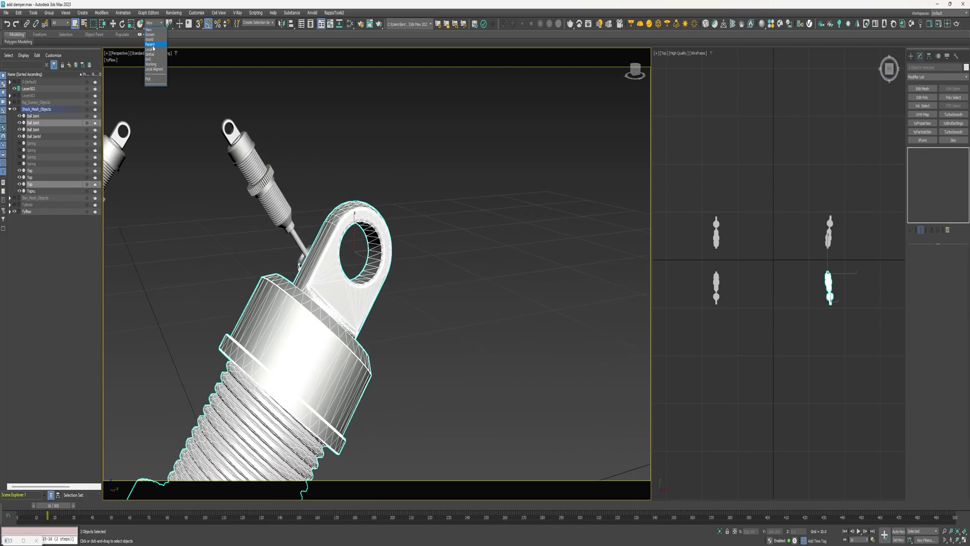
click(152, 50)
scroll(394, 212, down, 4)
alt+middle_drag(424, 212, 410, 117)
scroll(377, 154, down, 3)
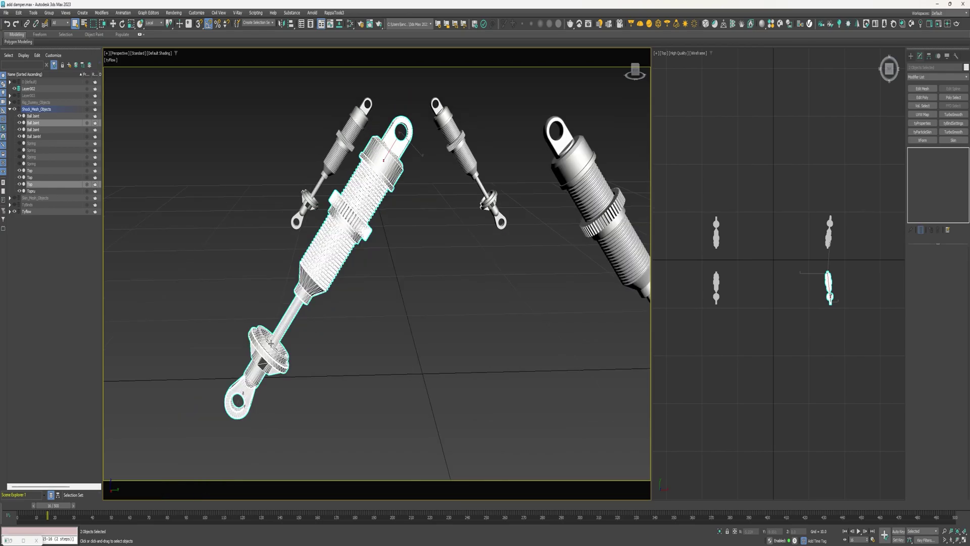
alt+middle_drag(253, 371, 297, 387)
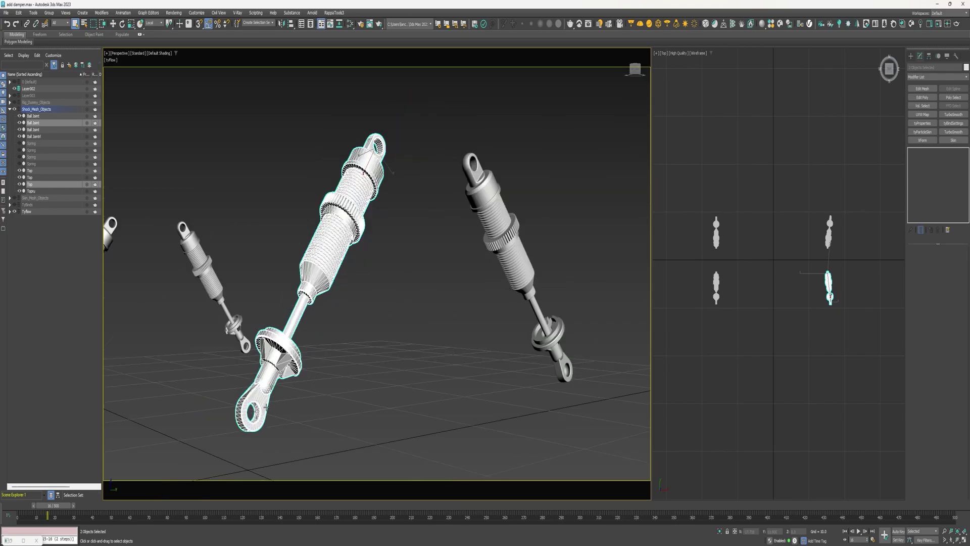
scroll(283, 338, up, 3)
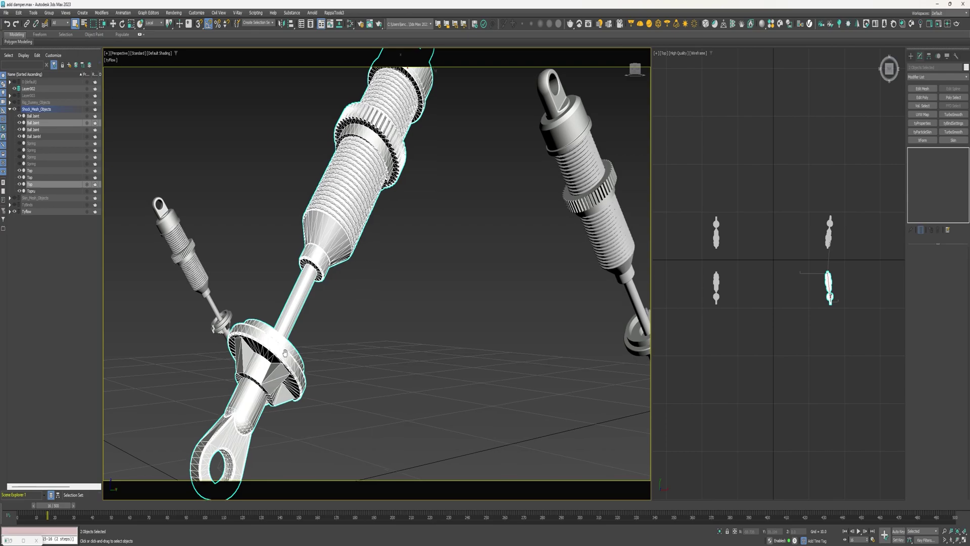
scroll(302, 330, down, 2)
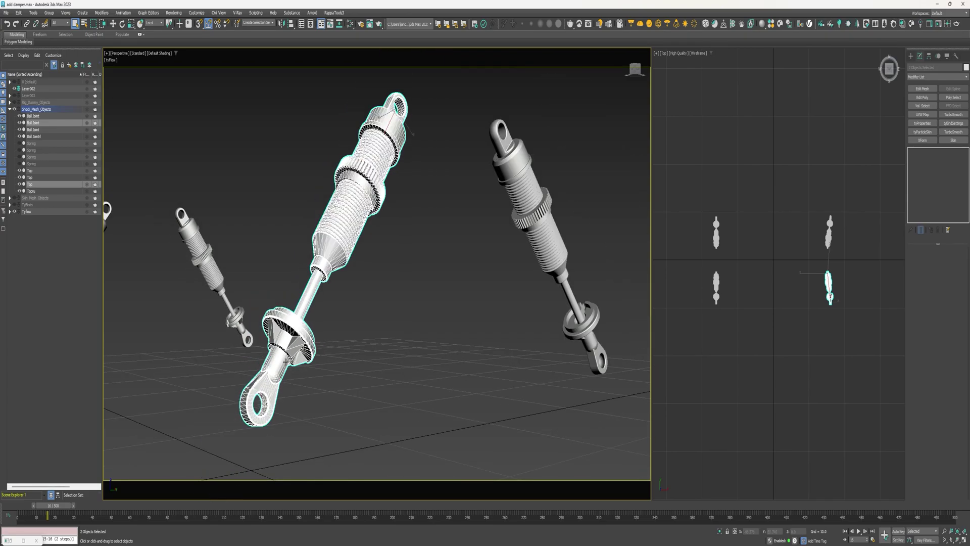
alt+middle_drag(284, 362, 293, 362)
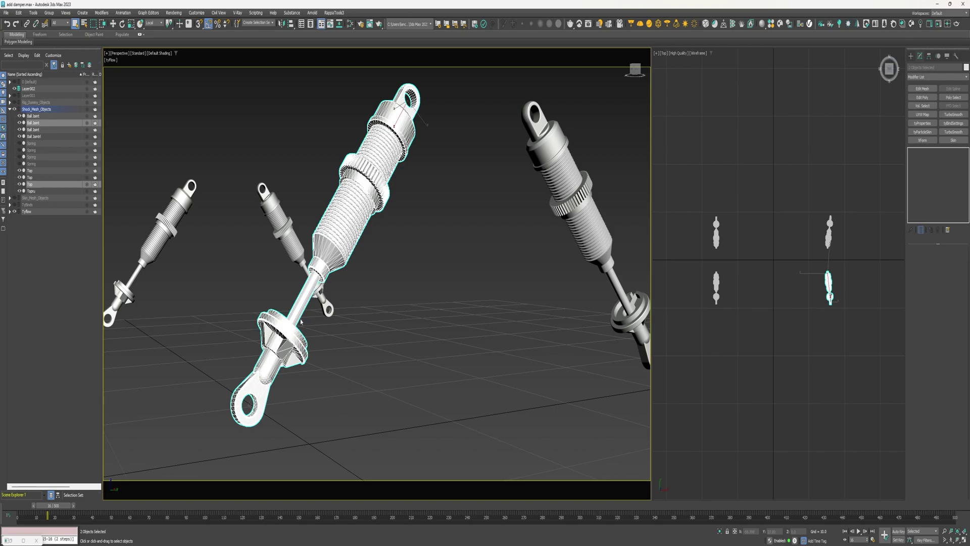
scroll(317, 335, down, 3)
- Show the Skin_Mesh_Objects layer again and clear the selection
click(14, 198)
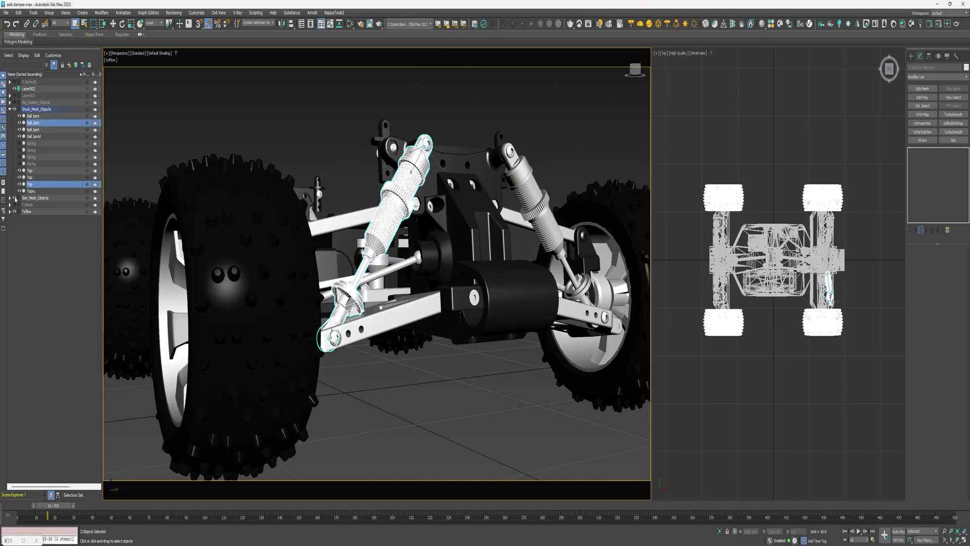
scroll(493, 319, down, 3)
alt+middle_drag(497, 321, 440, 313)
click(467, 349)
alt+middle_drag(392, 289, 436, 202)
- Show the Rig_Dummy_Objects layer and hide the Shock_Mesh_Objects layer
click(15, 103)
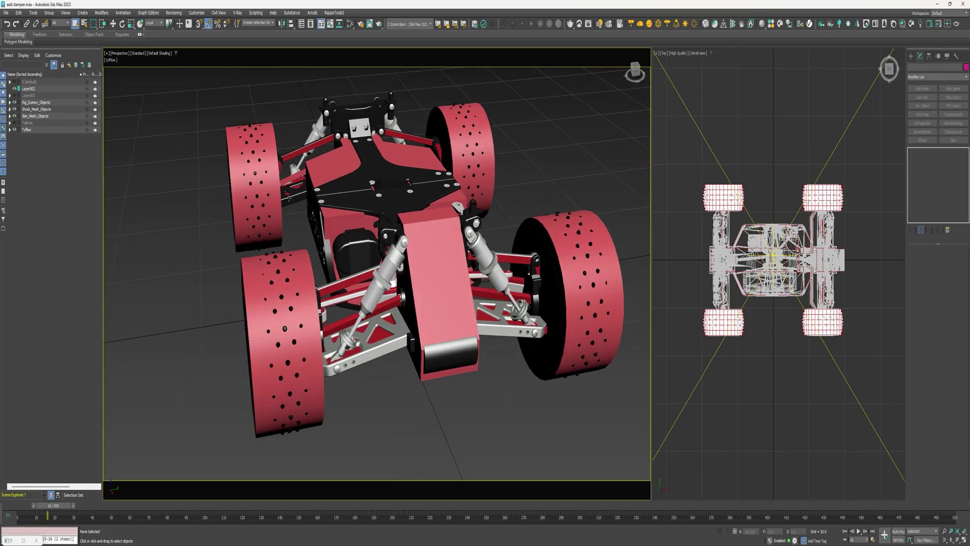
click(15, 109)
alt+middle_drag(344, 283, 420, 307)
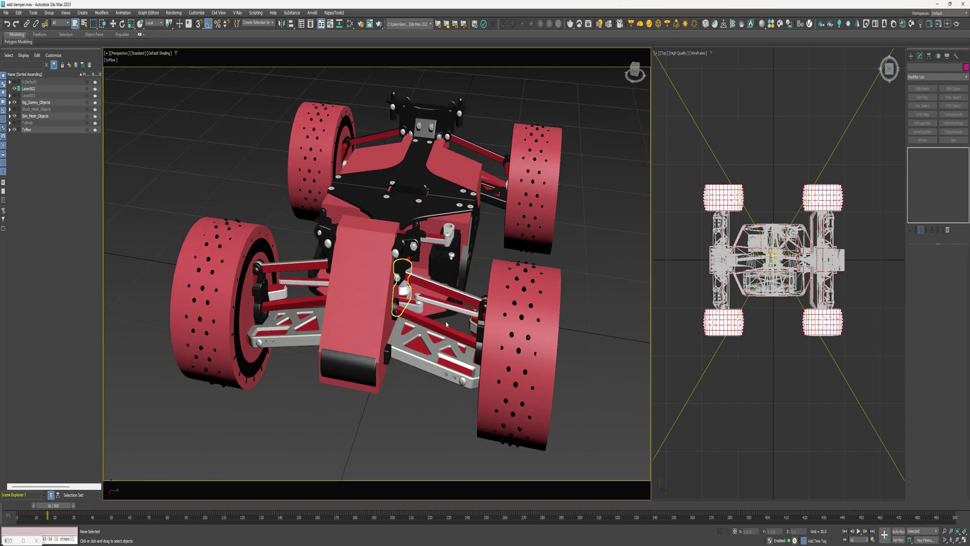
alt+middle_drag(453, 327, 446, 287)
scroll(449, 227, down, 3)
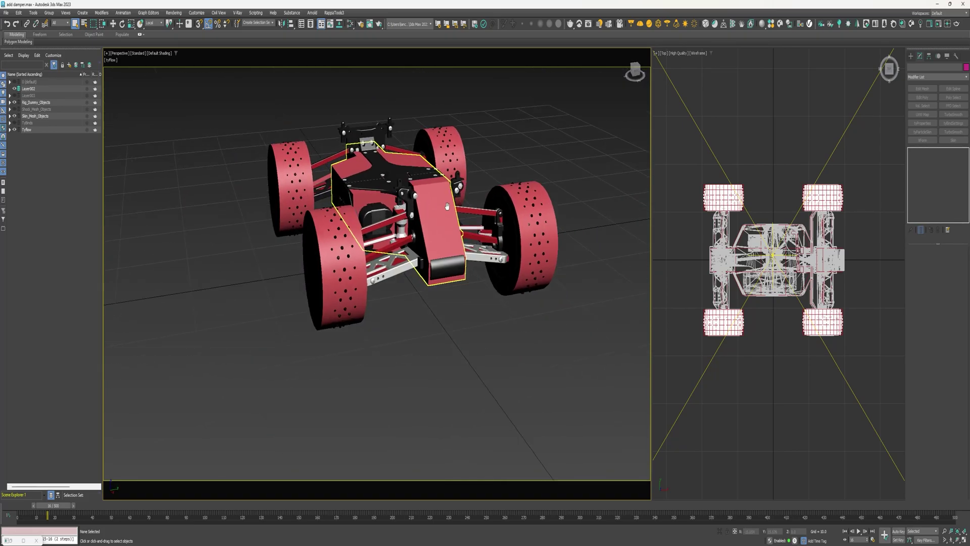
- Create a small upright box on the ground beside the car
click(82, 13)
mouse_move(101, 25)
click(136, 24)
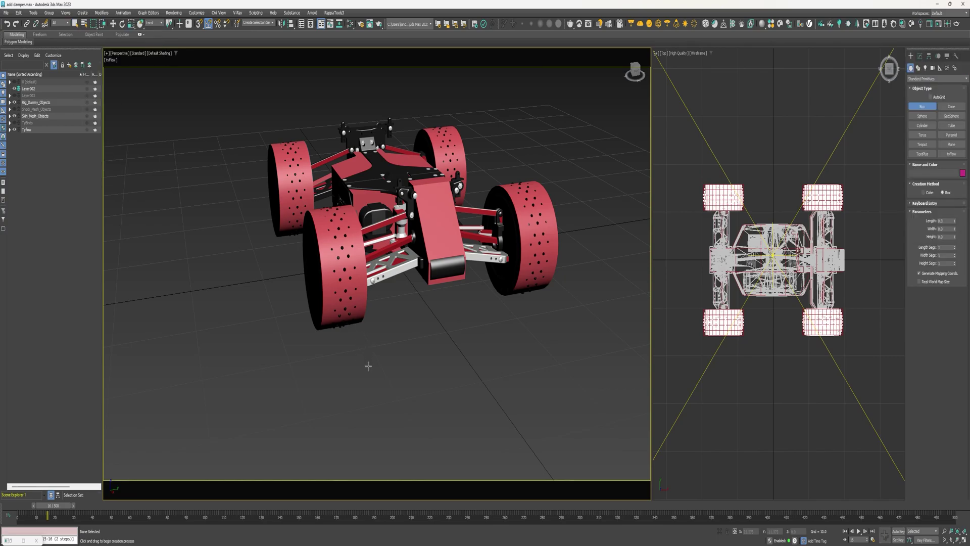
drag(369, 368, 373, 365)
click(375, 349)
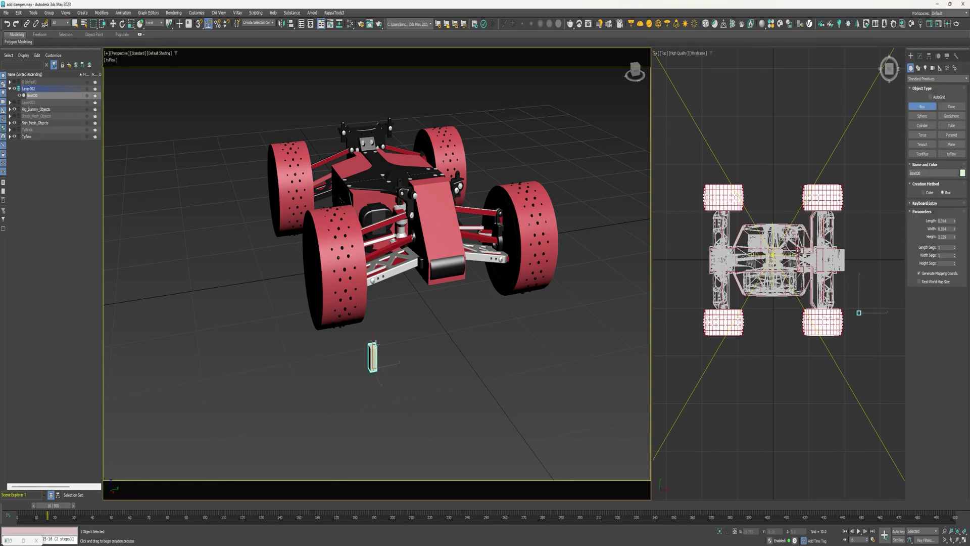
click(376, 342)
- Change the new box's object color to dark red
click(963, 173)
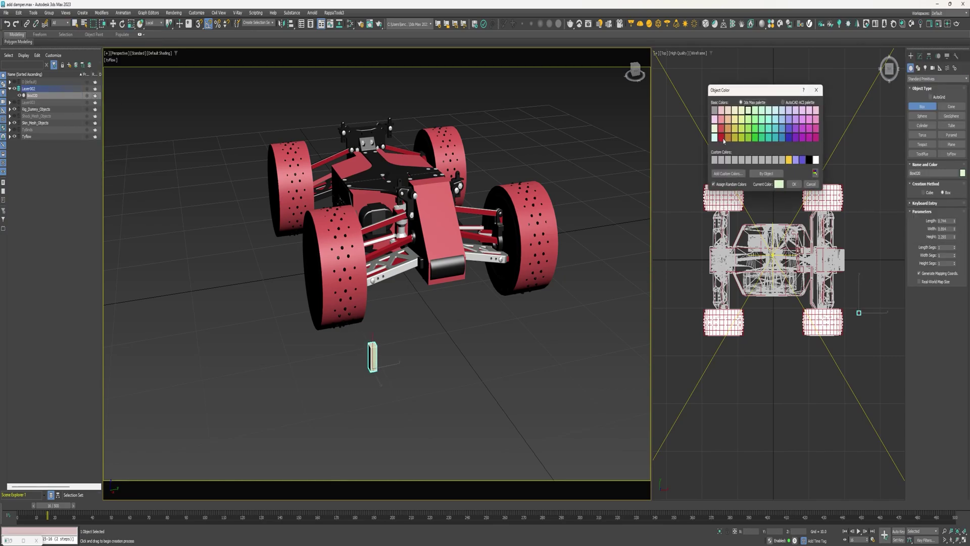
click(722, 137)
click(794, 184)
- Clone the red box a short distance along Y as a copy named RR_Upper_Strut_Dummy
key(w)
drag(384, 367, 404, 364)
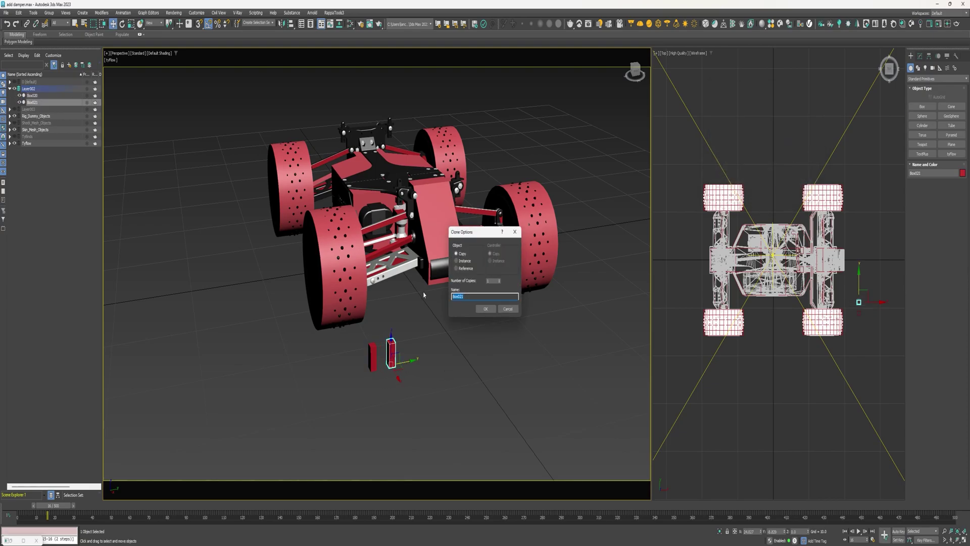
text(RR_Upper_Strut_Dummy)
key(Return)
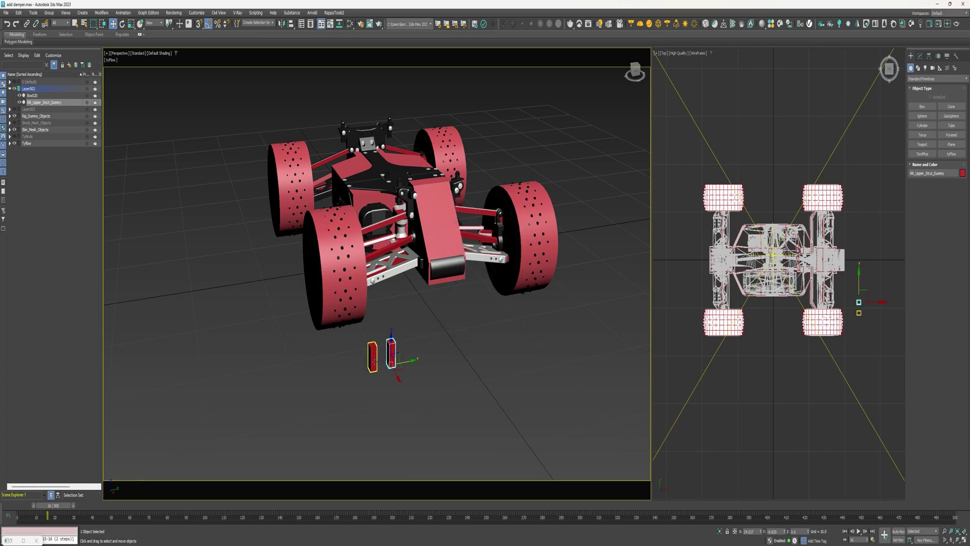
- Rename the original red box as RR_Lower_Strut_Dummy
click(373, 356)
drag(931, 173, 862, 170)
text(RR)
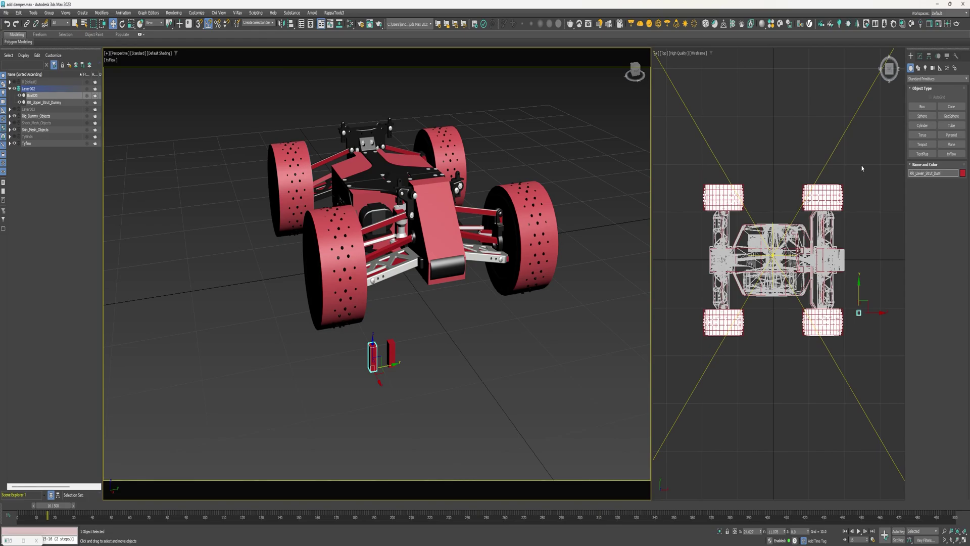
key(Return)
- Move both strut dummy boxes together along the car's length to the ground near the wheel at its opposite end
mouse_move(410, 339)
alt+middle_down()
mouse_move(470, 336)
mouse_move(383, 383)
mouse_move(407, 357)
alt+middle_up()
ctrl+click(388, 343)
drag(397, 344, 203, 431)
middle_drag(203, 431, 436, 334)
drag(436, 334, 239, 427)
alt+middle_drag(238, 427, 290, 414)
middle_drag(291, 414, 339, 422)
click(410, 405)
middle_drag(339, 422, 430, 344)
- Show the Shock_Mesh_Objects layer and align RR_Upper_Strut_Dummy to the nearest shock's top, matching pivot position and orientation on X, Y and Z
alt+middle_drag(233, 210, 273, 234)
click(377, 347)
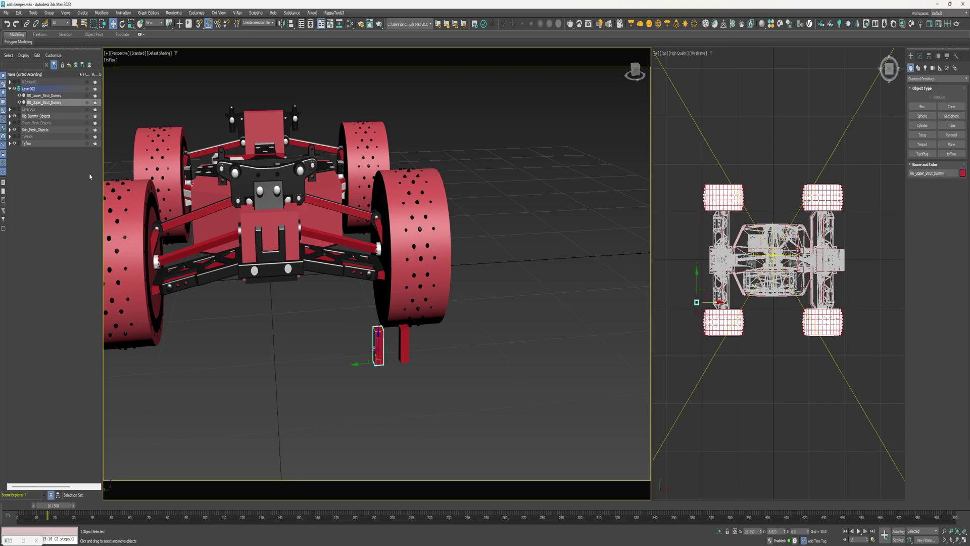
click(15, 123)
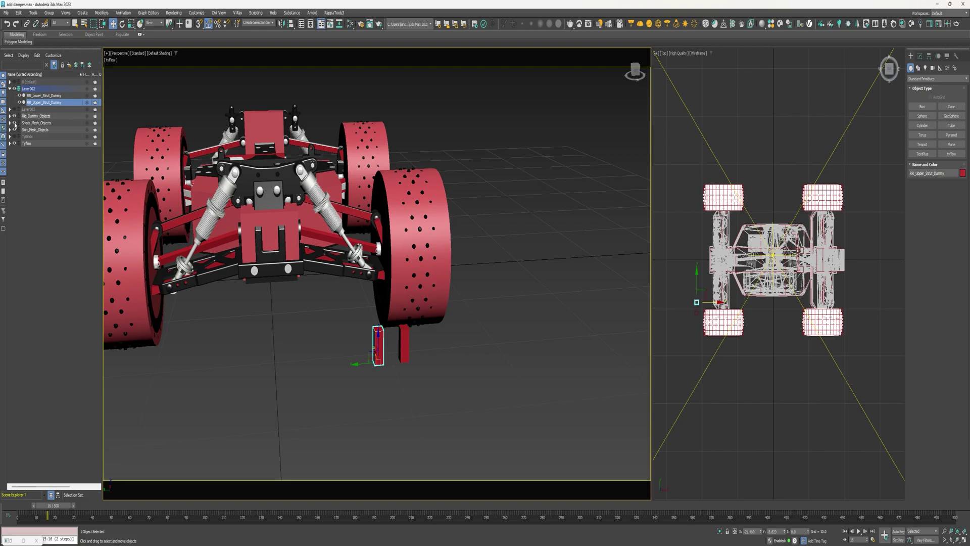
alt+middle_drag(313, 182, 326, 200)
key(alt+a)
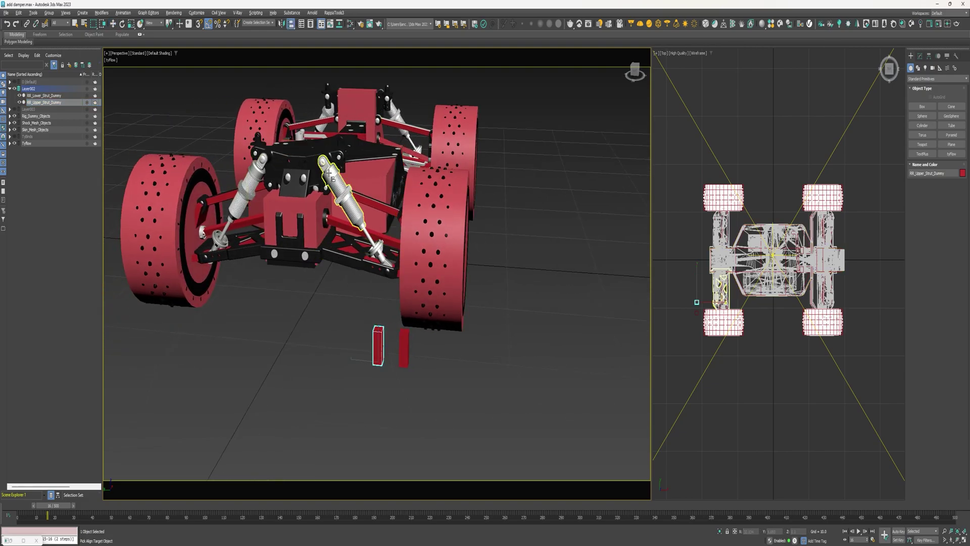
click(329, 175)
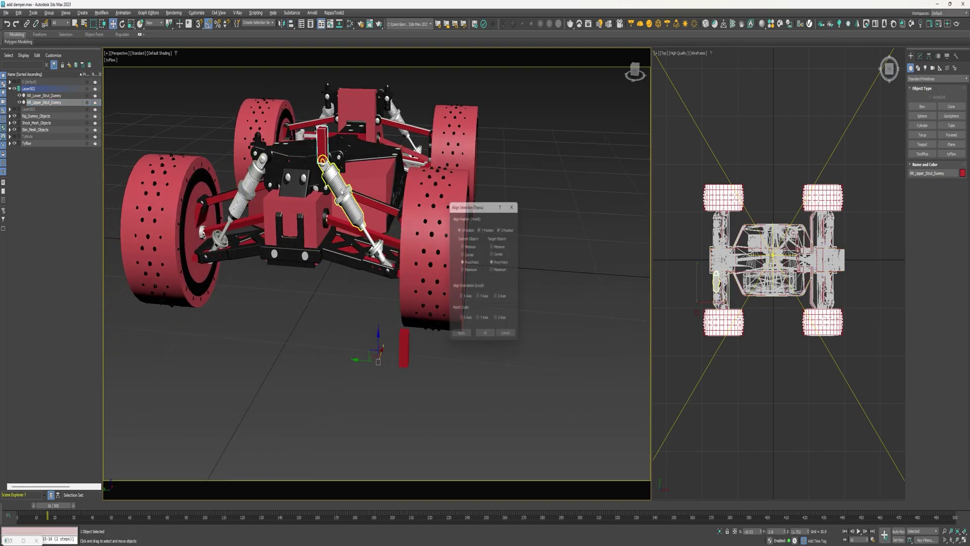
click(462, 299)
click(480, 298)
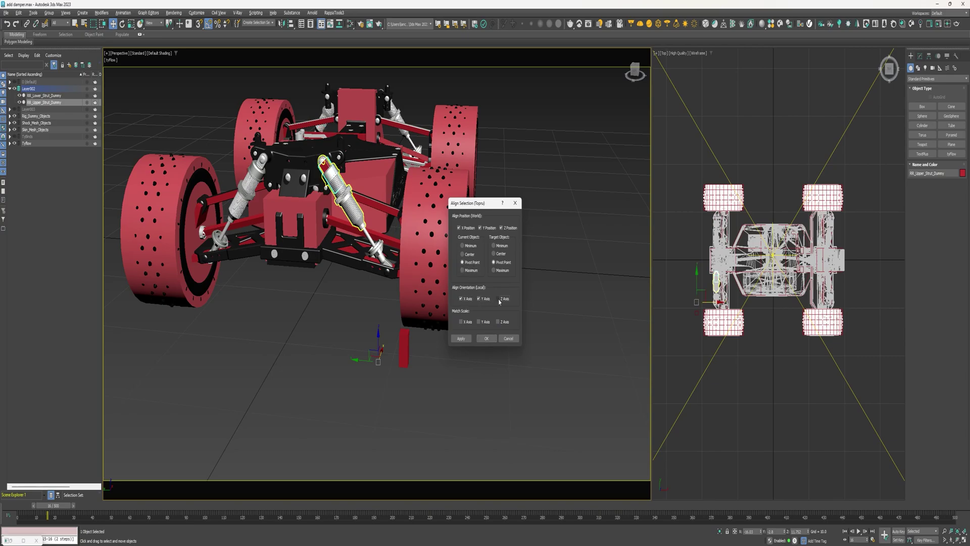
click(499, 299)
click(486, 337)
- Align RR_Lower_Strut_Dummy to the lower ball joint of the same shock in position and orientation
click(406, 349)
key(alt+a)
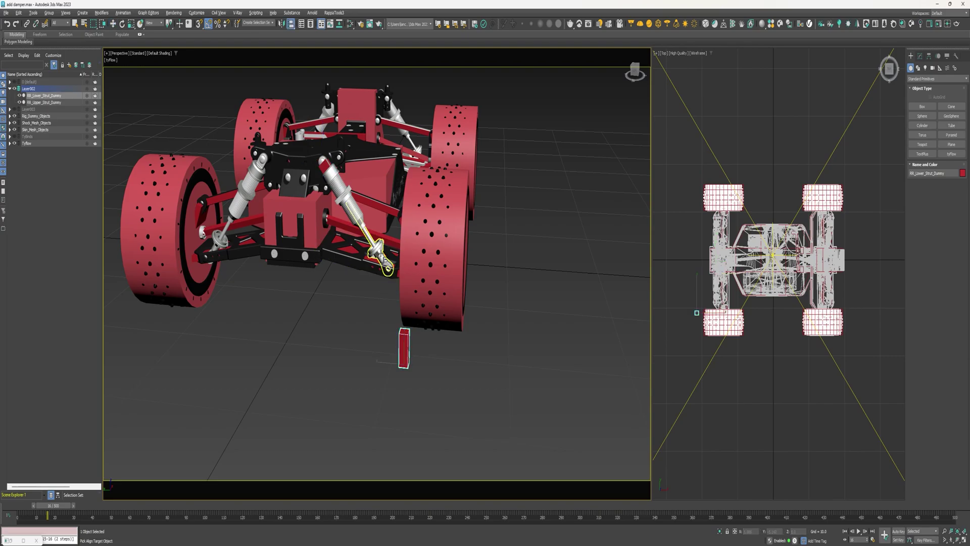
click(382, 258)
click(484, 338)
- Create three tyFlow tyBind helpers on the ground beside the car
alt+middle_drag(483, 338, 428, 307)
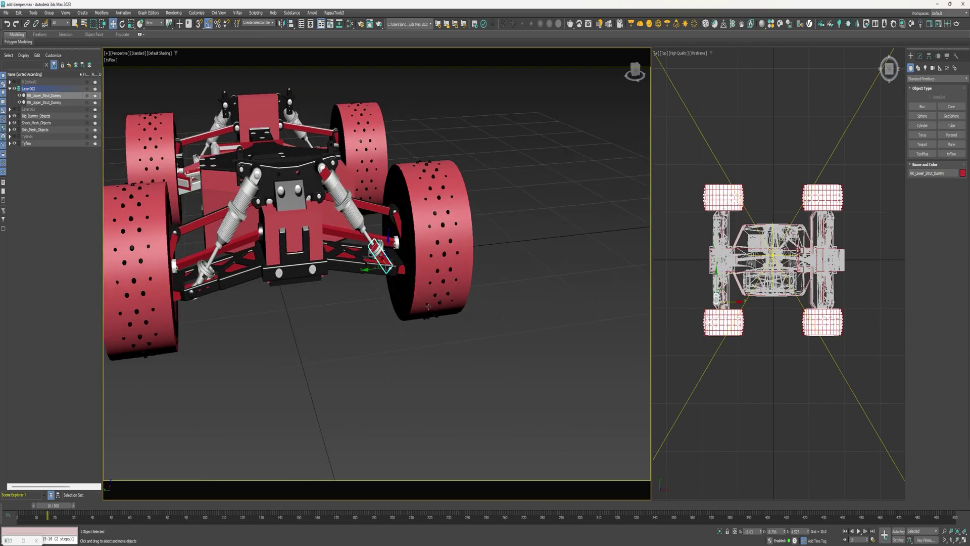
click(940, 69)
click(936, 80)
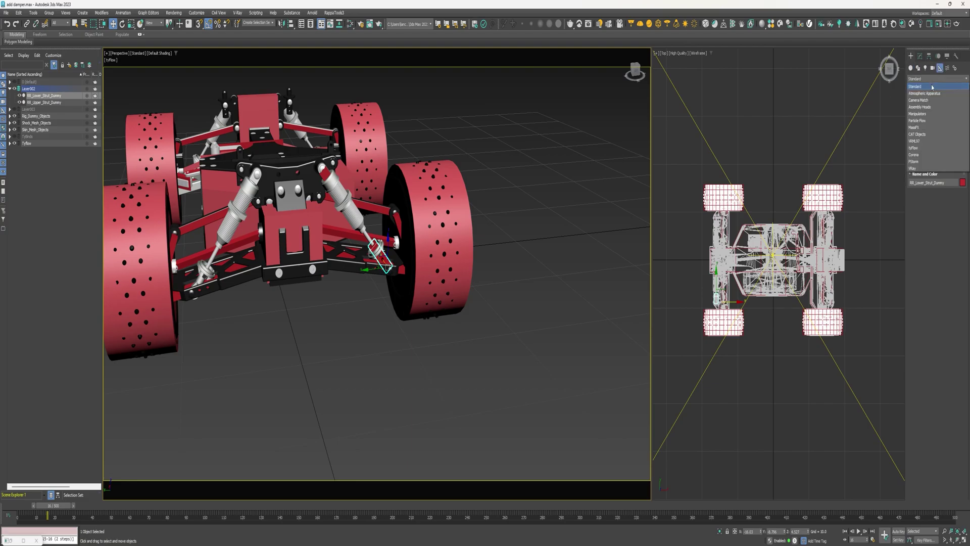
click(924, 139)
click(923, 116)
scroll(305, 324, up, 3)
click(200, 407)
click(383, 404)
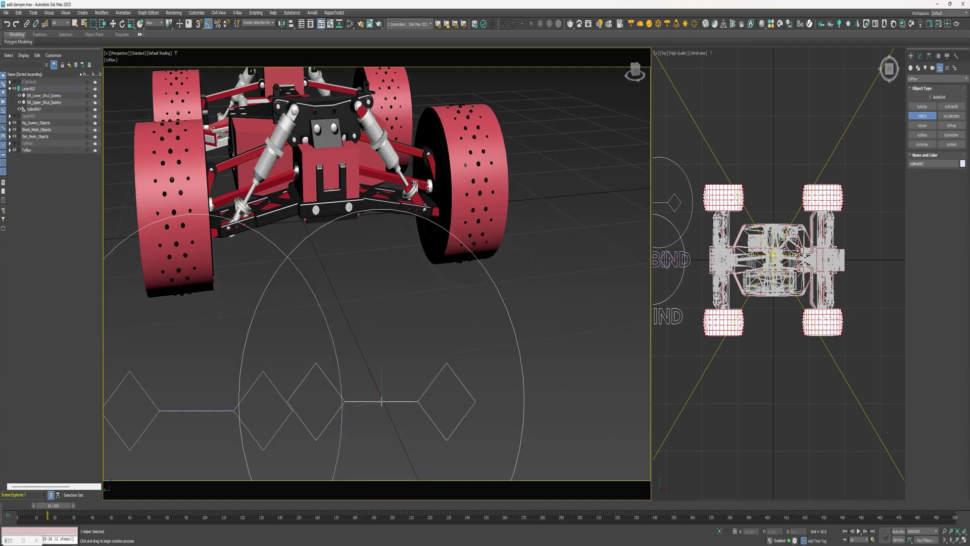
click(547, 382)
scroll(543, 263, down, 3)
scroll(543, 263, up, 3)
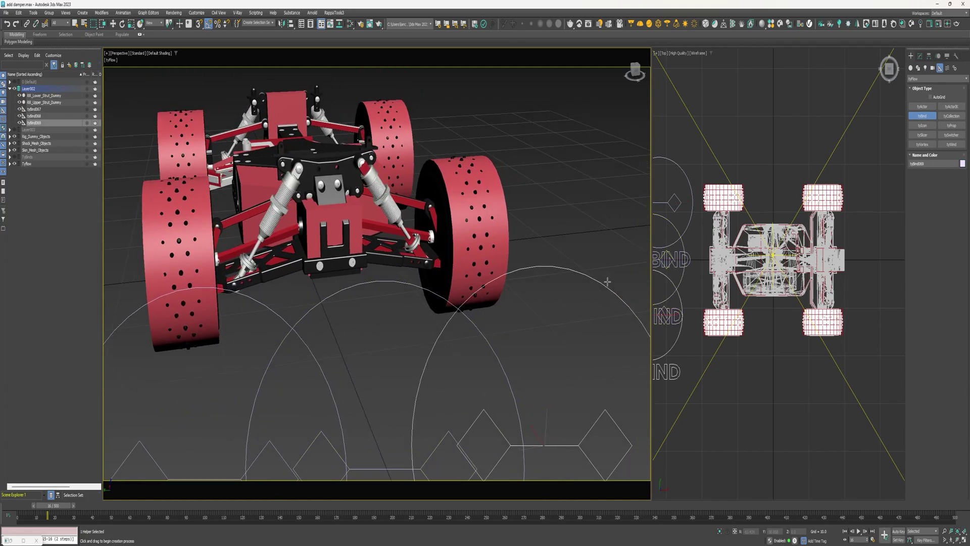
- Align the last created tyBind helper to RR_Upper_Strut_Dummy, matching pivot position and orientation on all axes
key(alt+a)
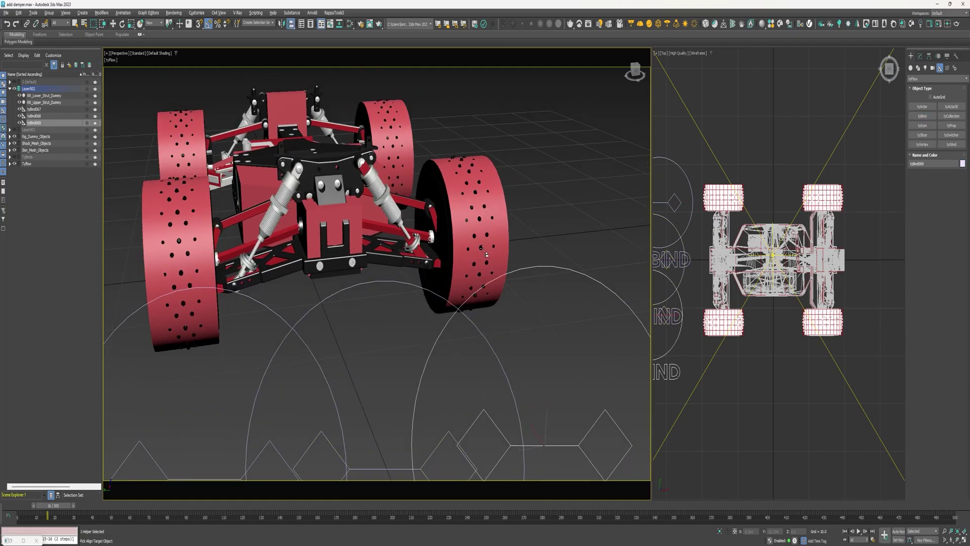
click(366, 172)
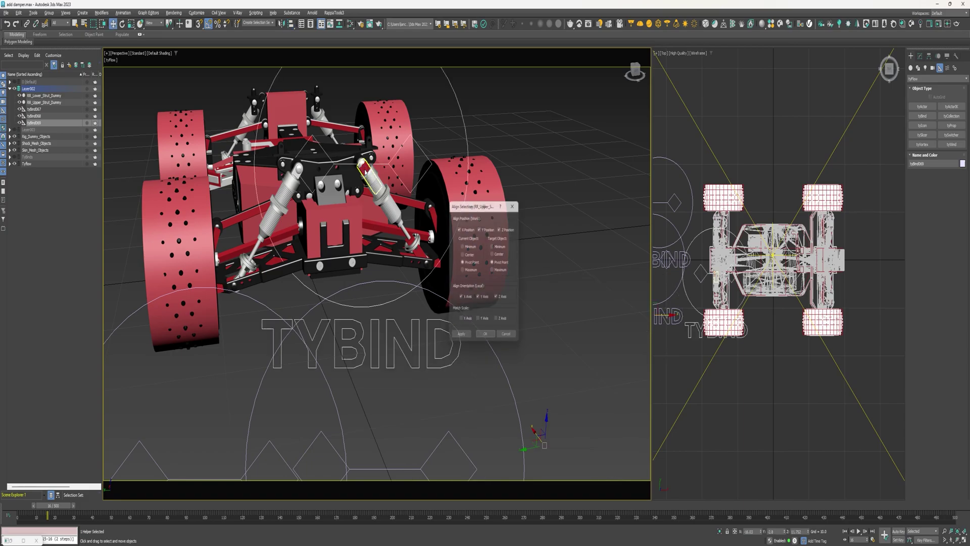
click(485, 334)
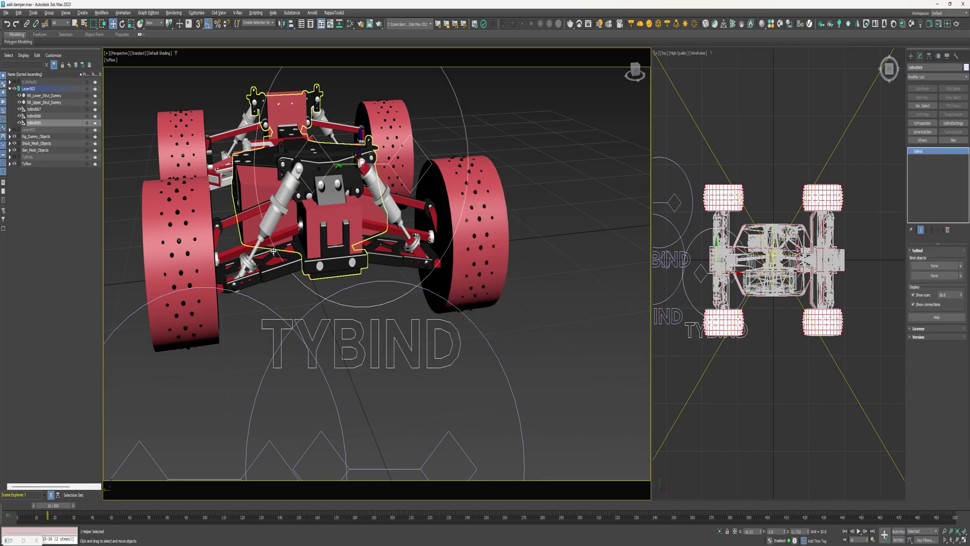
- Hide the Skin_Mesh_Objects layer and bind the tyBind at the upper strut between the Chassis and RR_Upper_Strut_Dummy
click(15, 150)
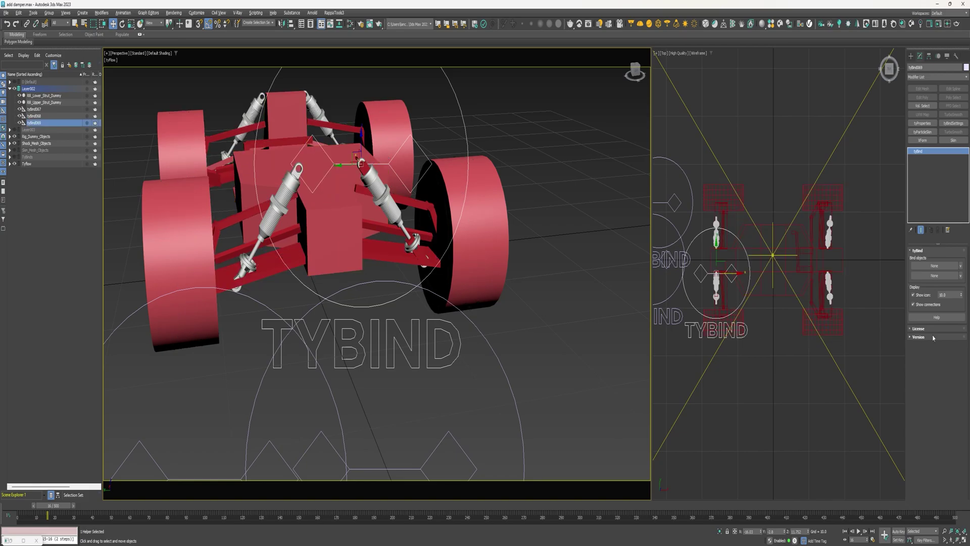
click(934, 265)
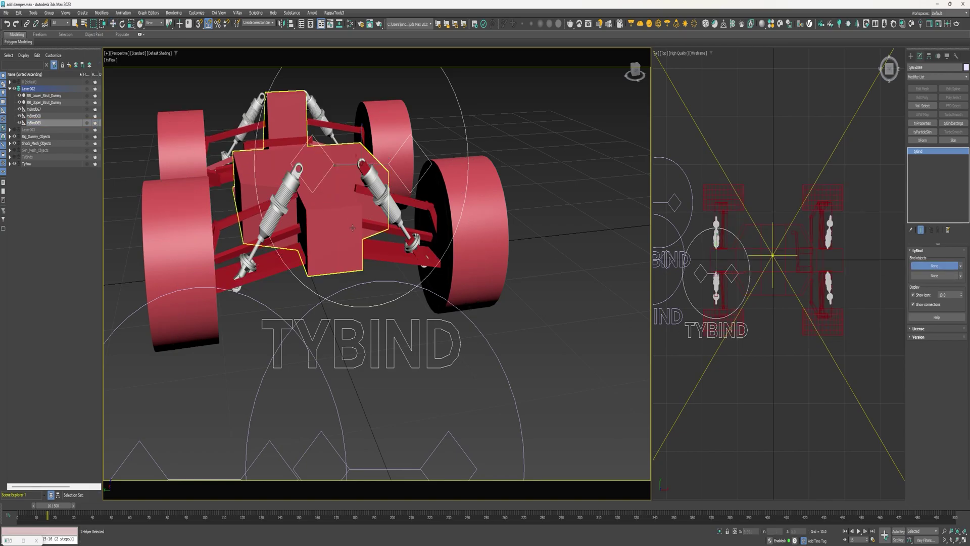
click(337, 216)
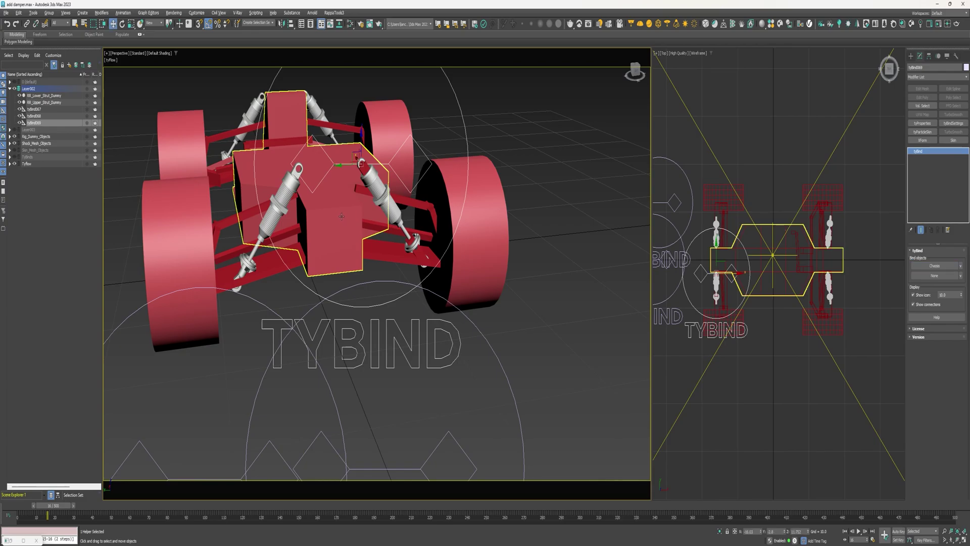
click(935, 276)
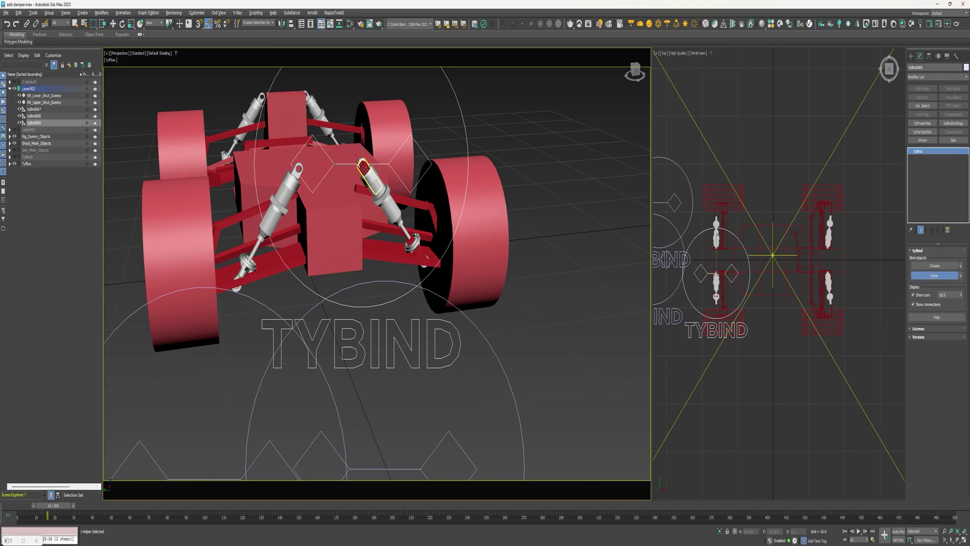
scroll(364, 166, up, 4)
click(363, 171)
scroll(363, 170, down, 2)
scroll(381, 290, down, 4)
scroll(381, 290, down, 3)
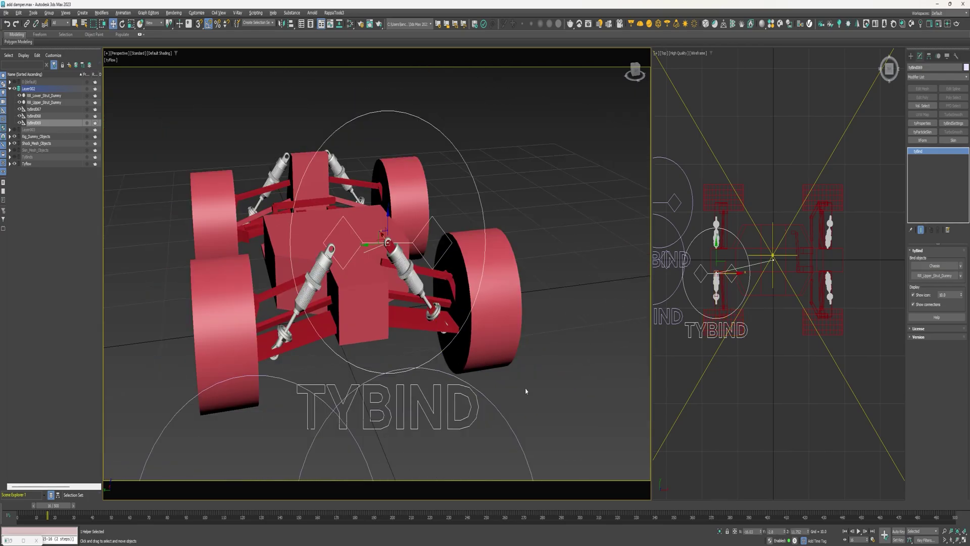
- Align one of the remaining ground tyBinds to RR_Lower_Strut_Dummy, matching pivot position and orientation on X, Y and Z
middle_drag(559, 402, 546, 358)
click(384, 460)
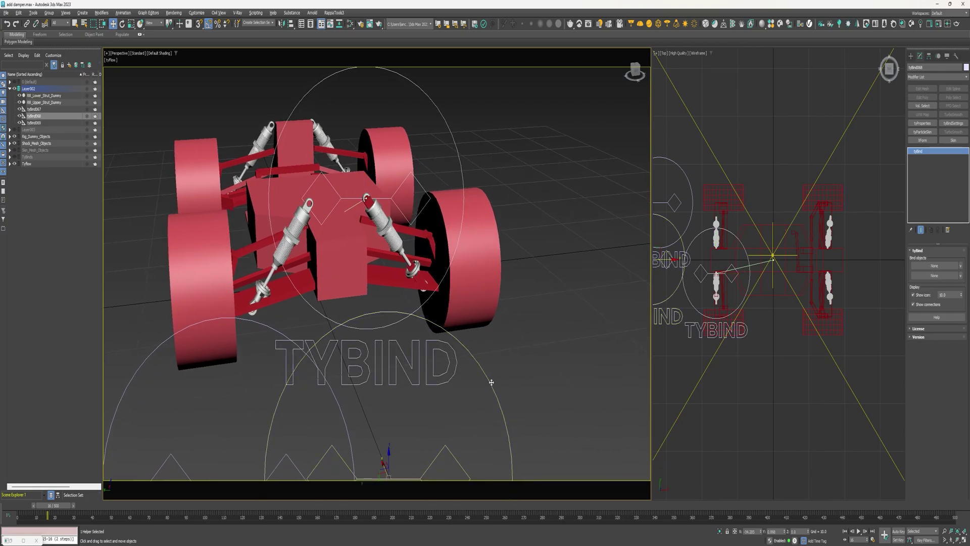
key(alt+a)
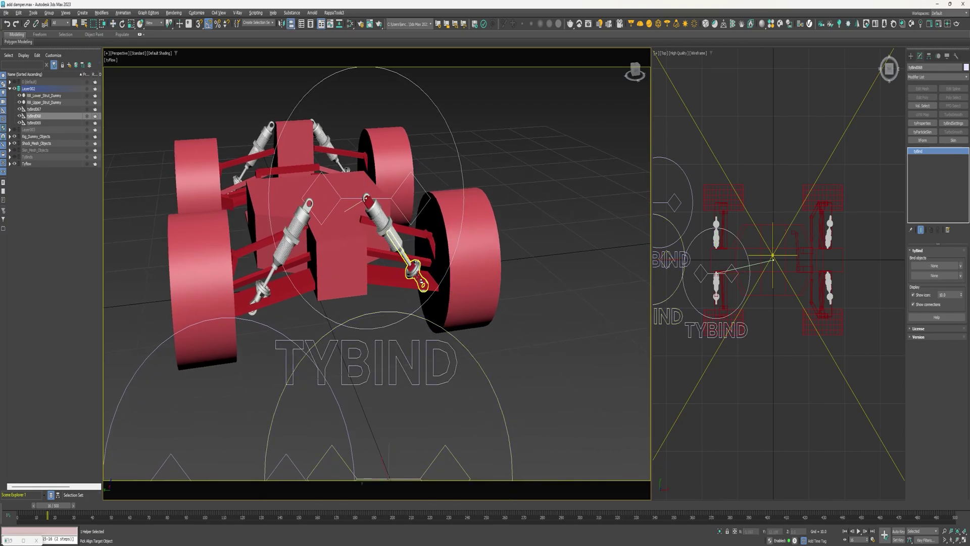
scroll(419, 283, up, 5)
click(423, 276)
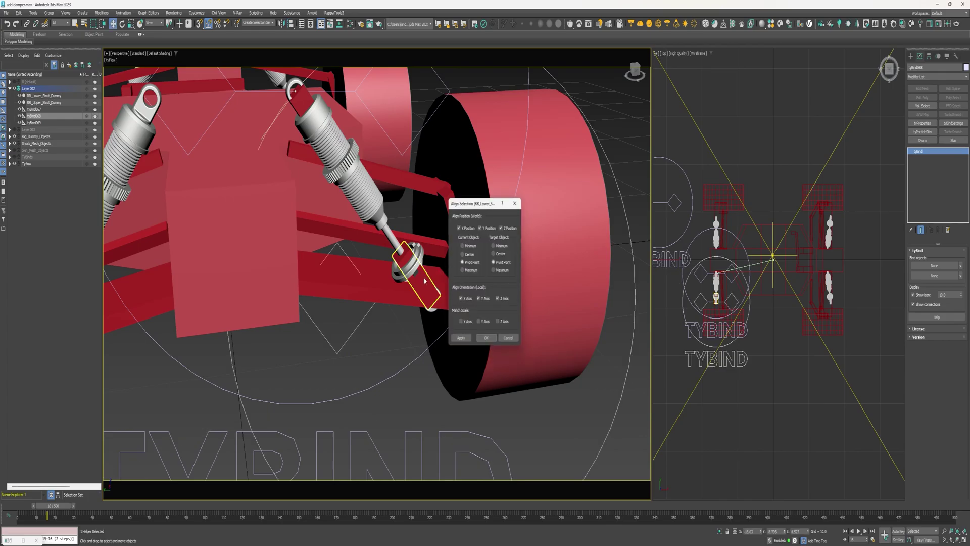
click(486, 337)
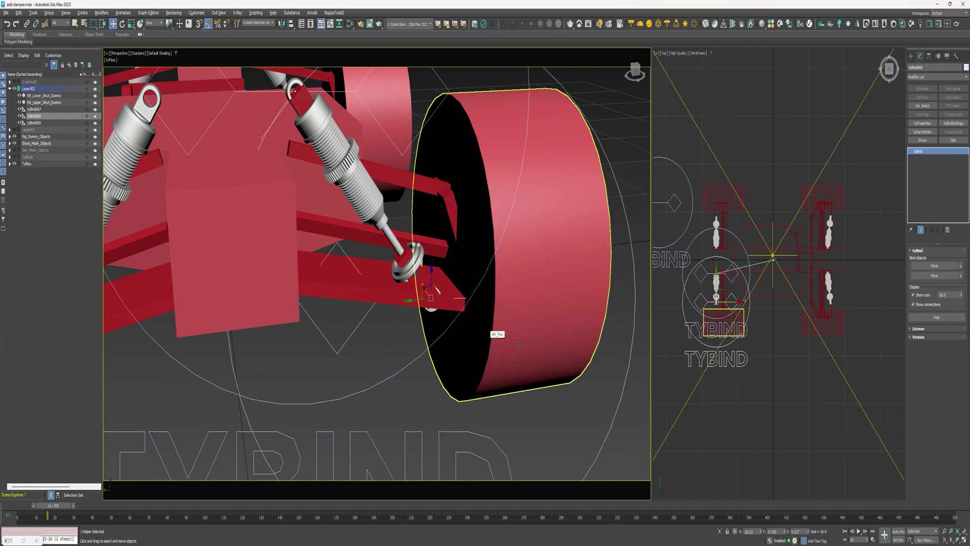
- Bind the lower tyBind between RR_ControlArm and RR_Lower_Strut_Dummy
scroll(487, 334, down, 4)
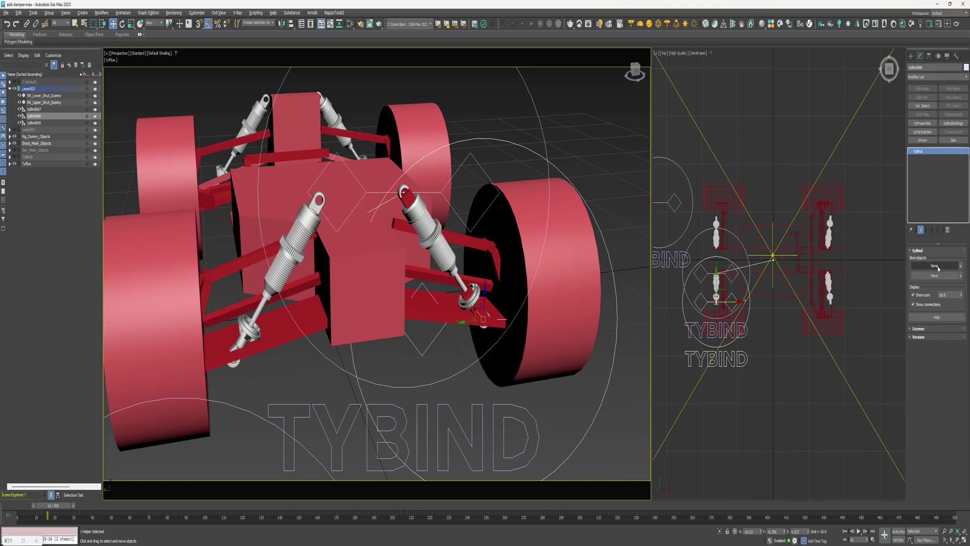
click(934, 266)
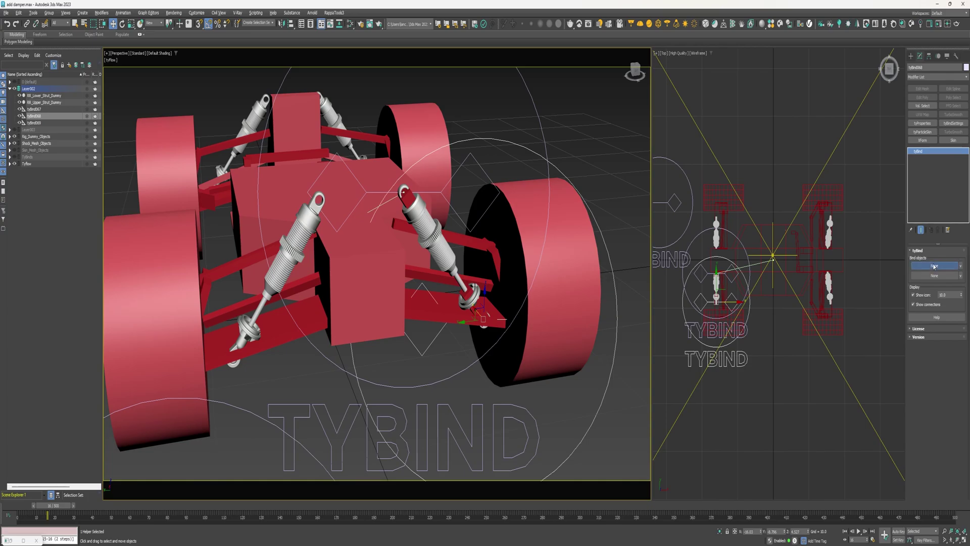
click(436, 313)
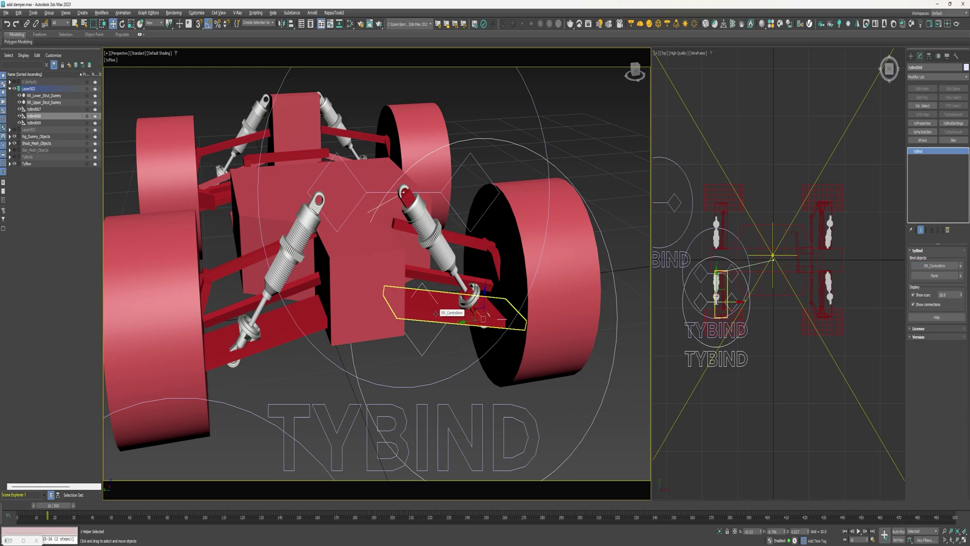
click(936, 276)
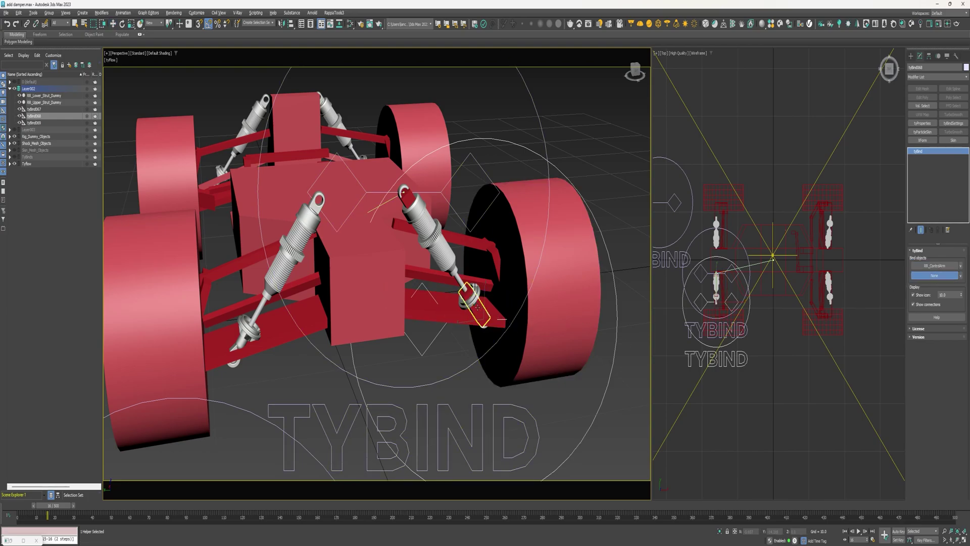
click(478, 305)
scroll(470, 323, down, 3)
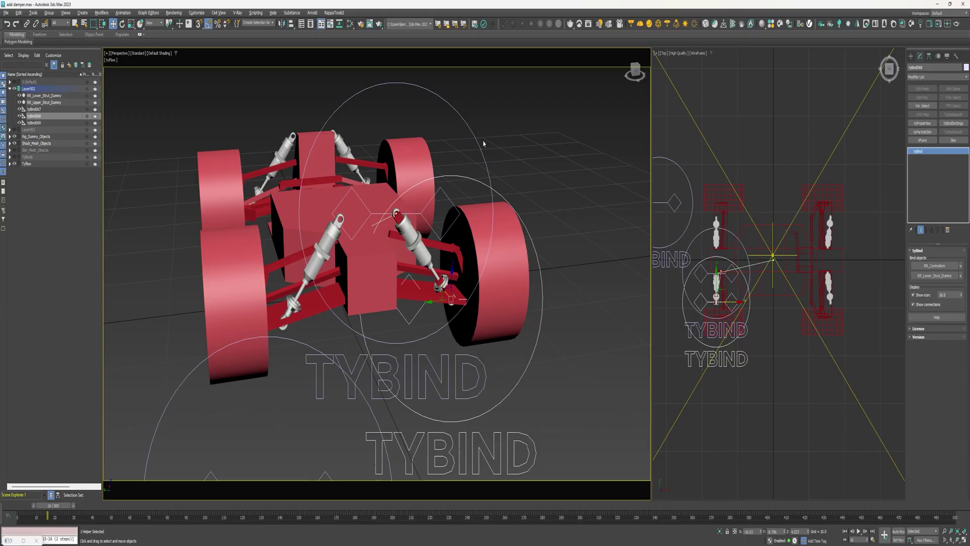
- Add a shared tyBindSettings modifier to the upper and lower tyBinds, set the icon size to 3 and hide their icons
ctrl+click(475, 138)
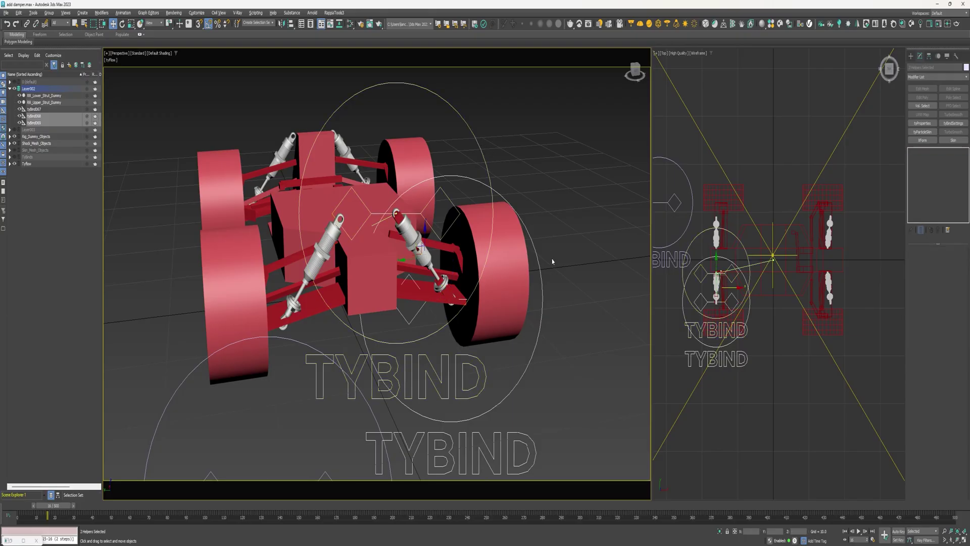
click(953, 83)
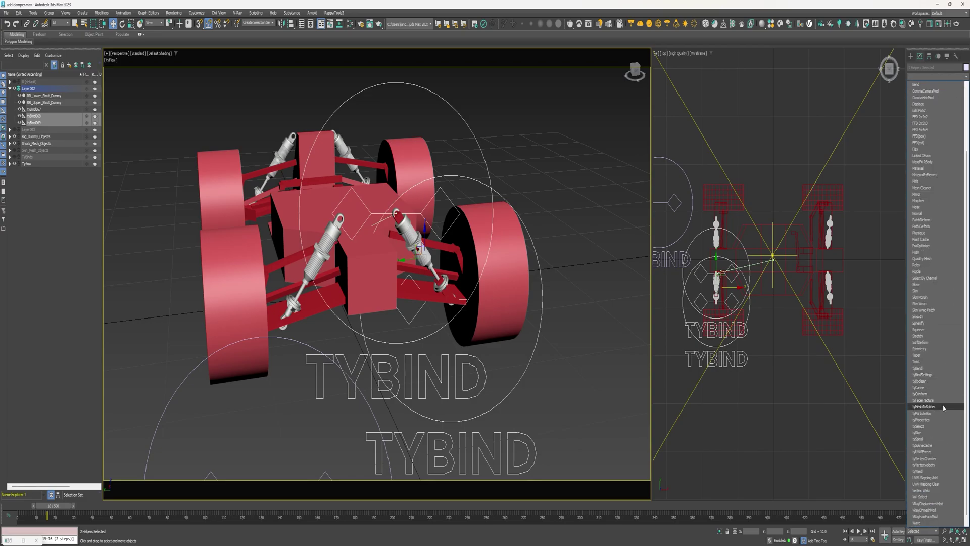
click(922, 374)
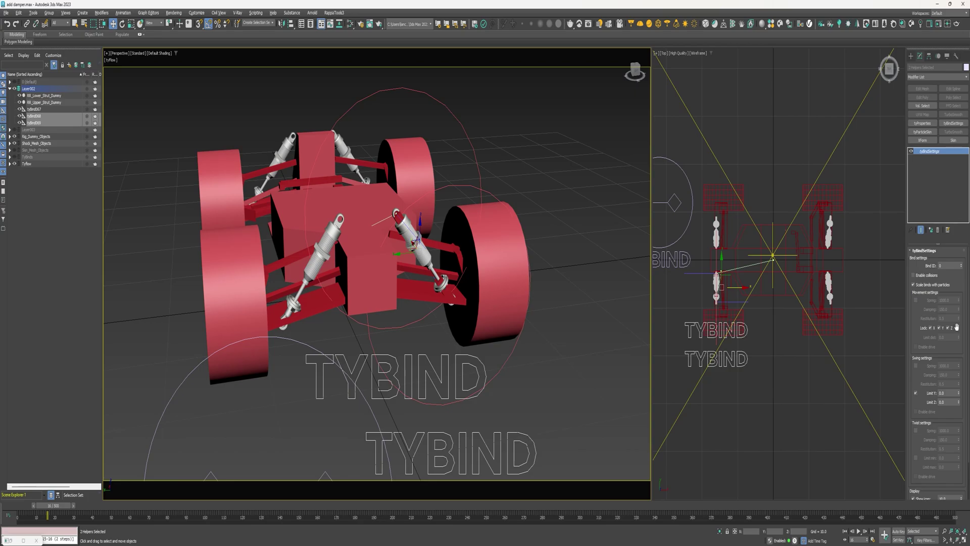
scroll(915, 319, down, 3)
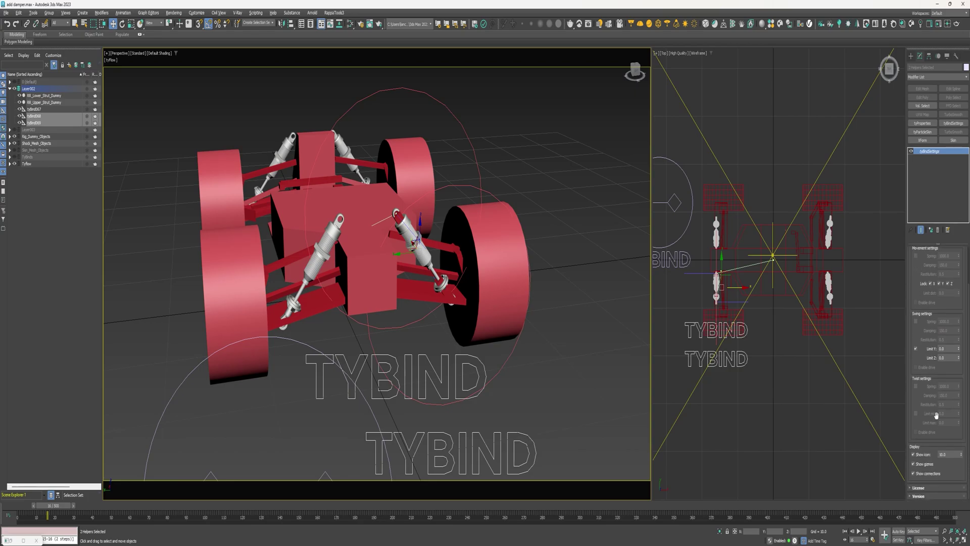
drag(949, 453, 926, 453)
text(3)
key(Return)
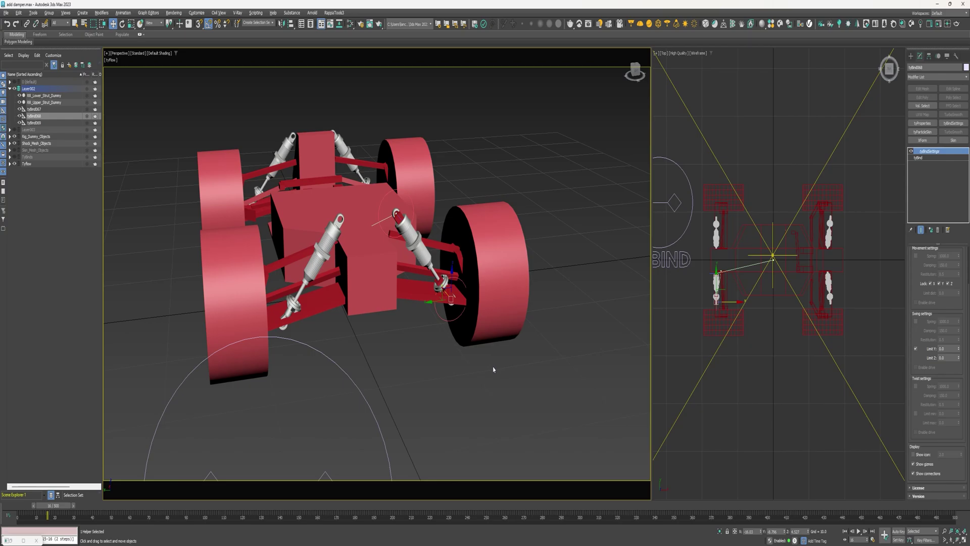
- Align the last ground tyBind to the upper pivot of the rear right shock
scroll(490, 366, up, 2)
click(364, 372)
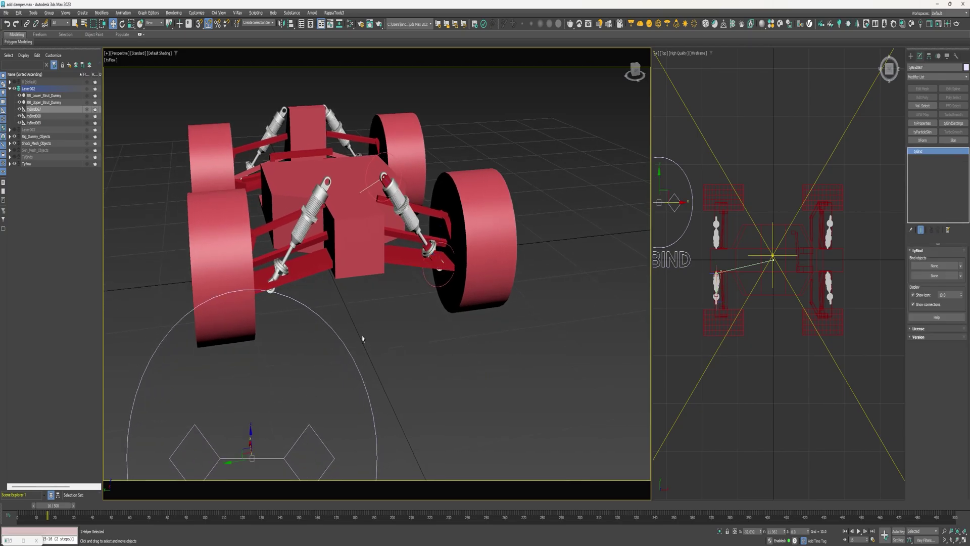
key(alt+a)
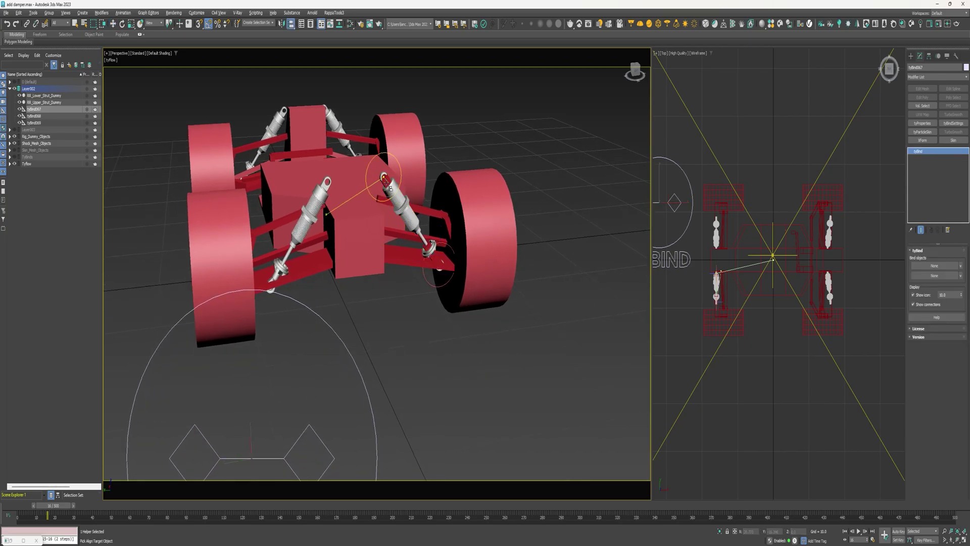
click(388, 185)
click(485, 338)
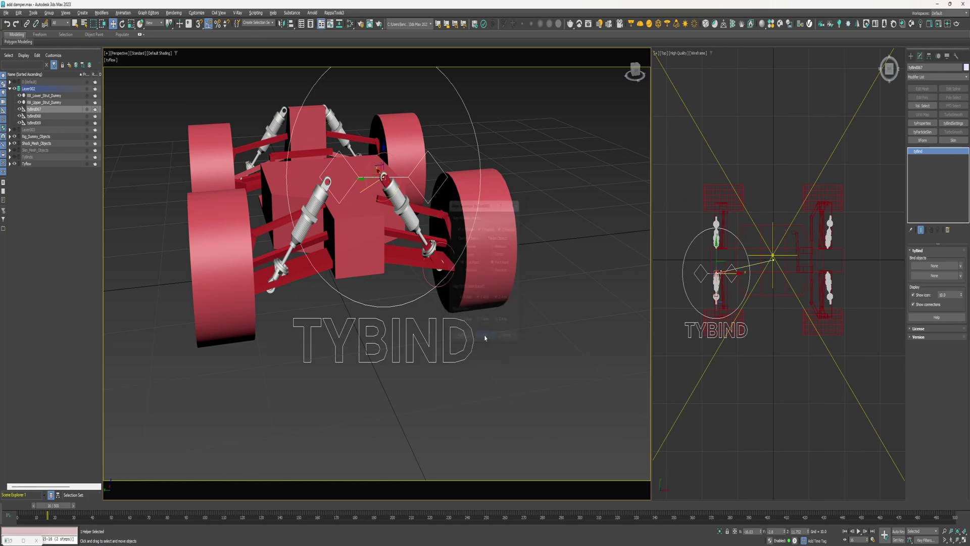
- In a left view with local coordinates, slide the newly aligned tyBind down along the shock's axis to between the two strut dummies
right_click(779, 295)
key(l)
key(z)
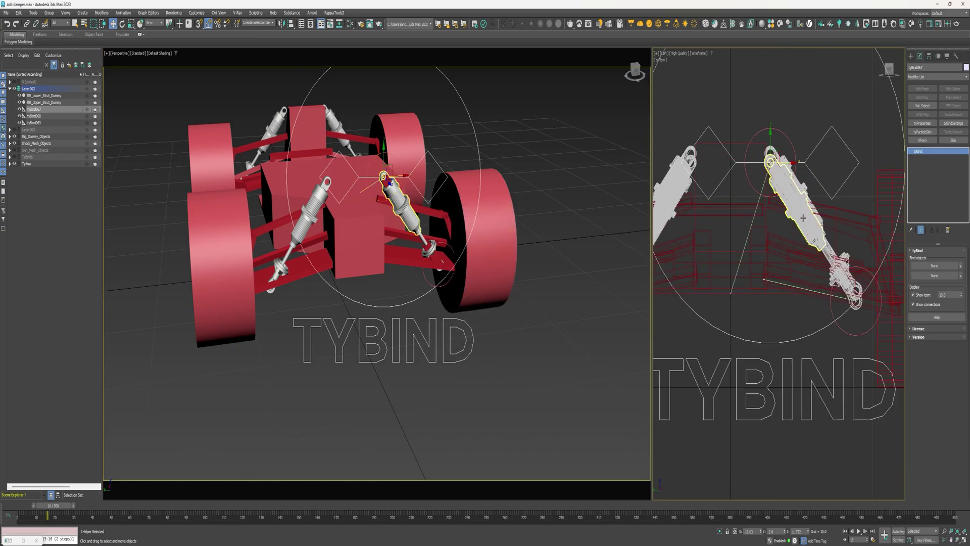
click(153, 24)
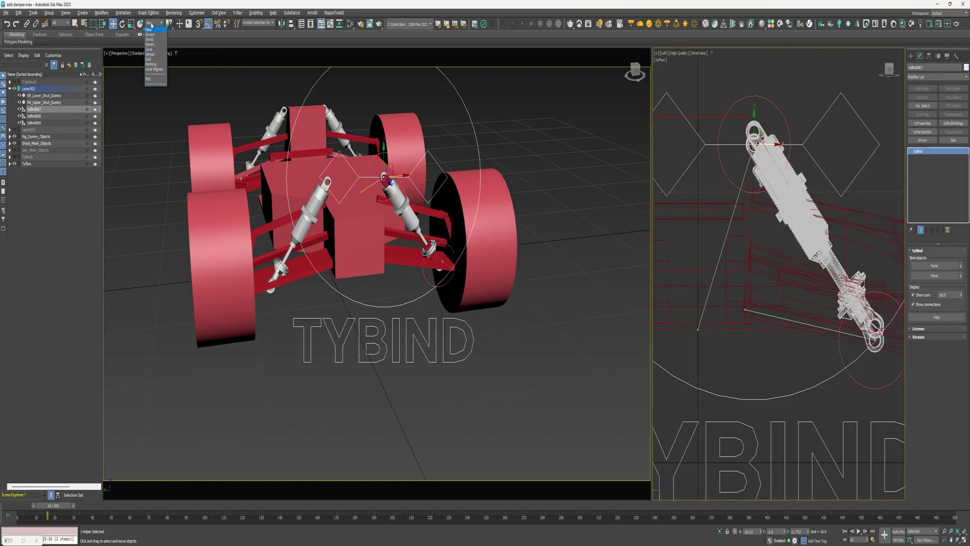
click(155, 50)
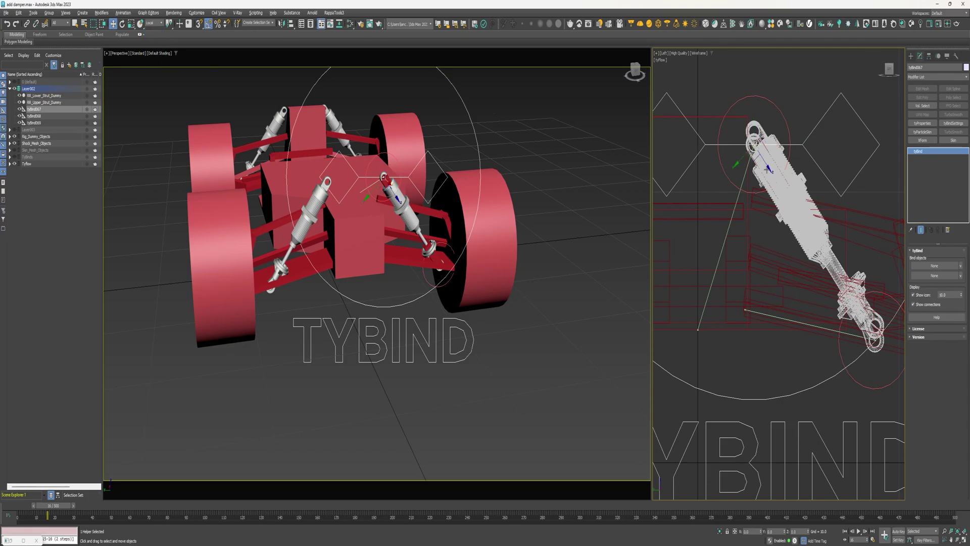
drag(763, 160, 821, 253)
- Bind the middle tyBind between RR_Upper_Strut_Dummy and RR_Lower_Strut_Dummy
click(928, 266)
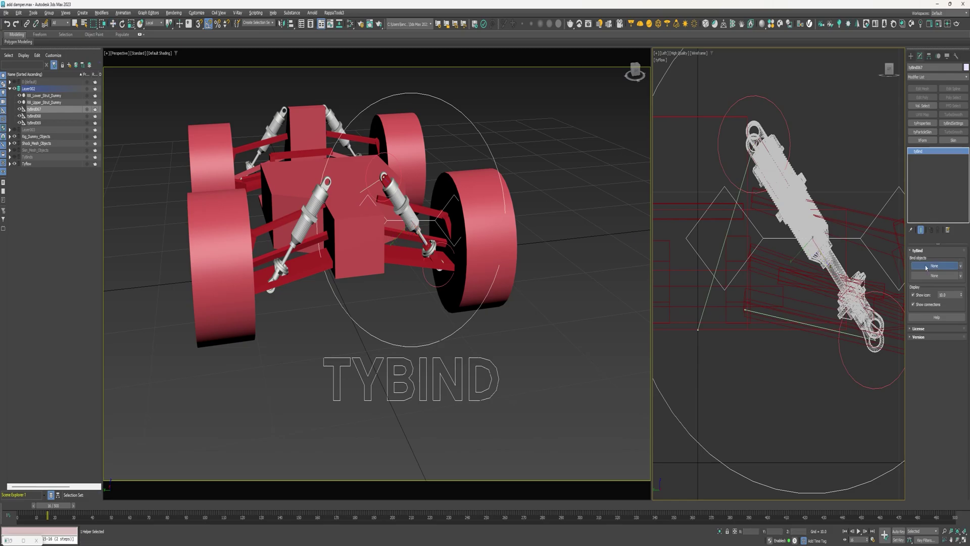
scroll(381, 183, up, 5)
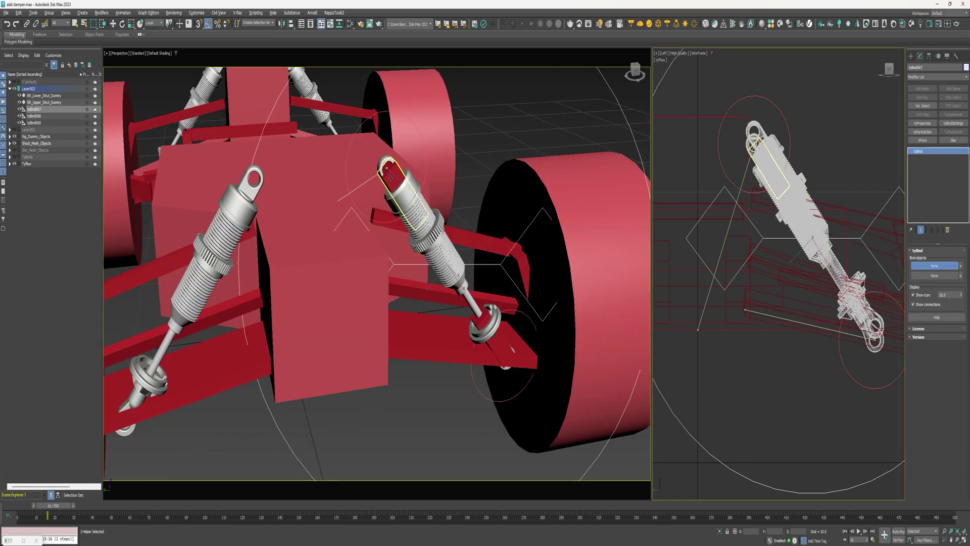
click(390, 178)
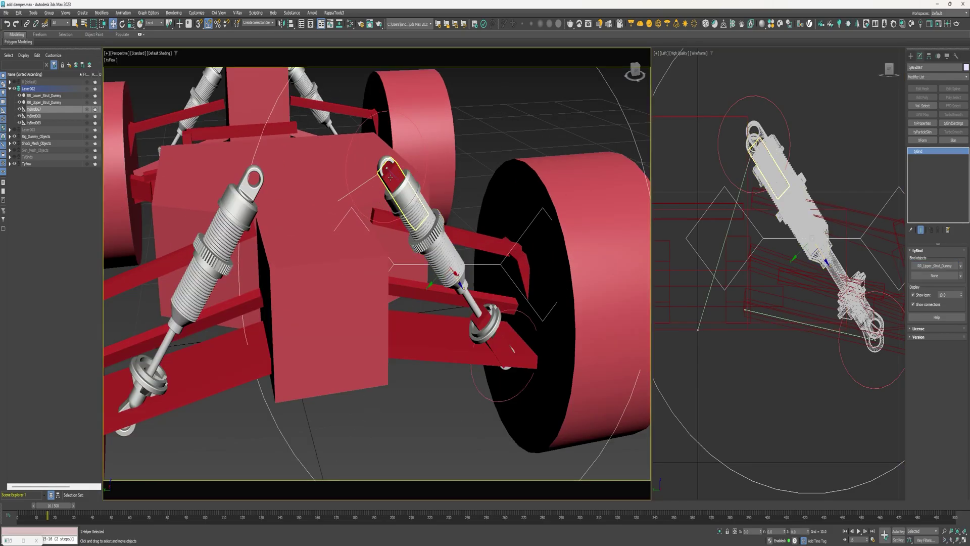
click(935, 275)
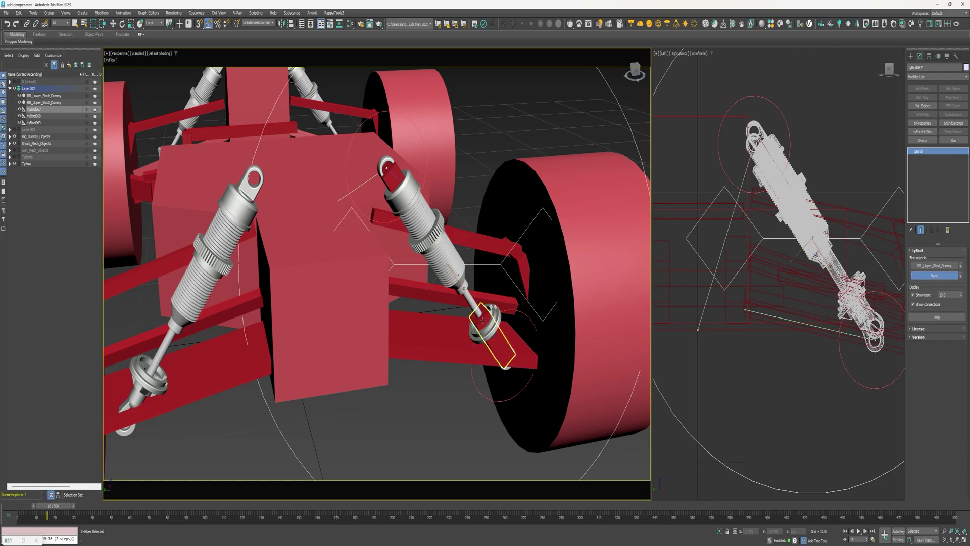
click(485, 317)
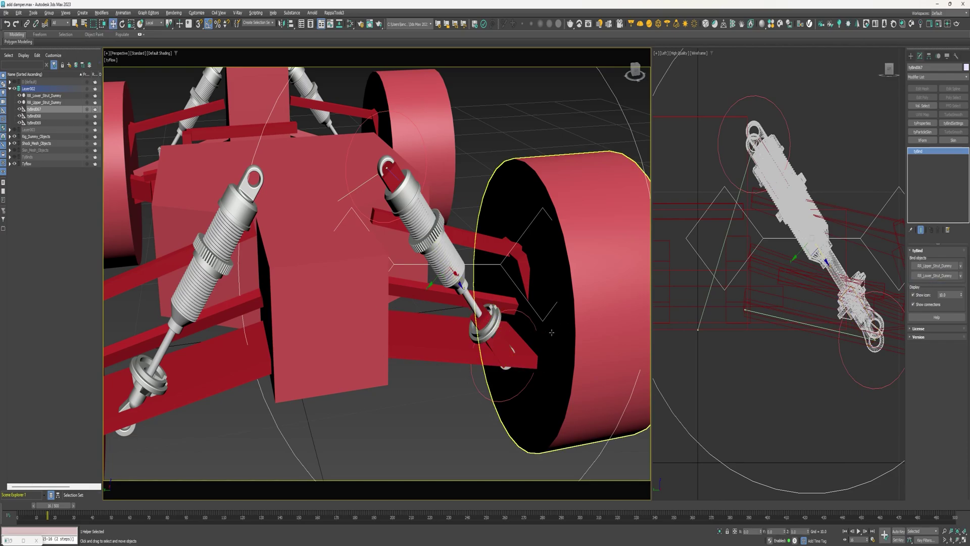
- Add tyBindSettings to the middle tyBind, enable its movement spring with a value of 0 and unlock movement on Z
click(953, 124)
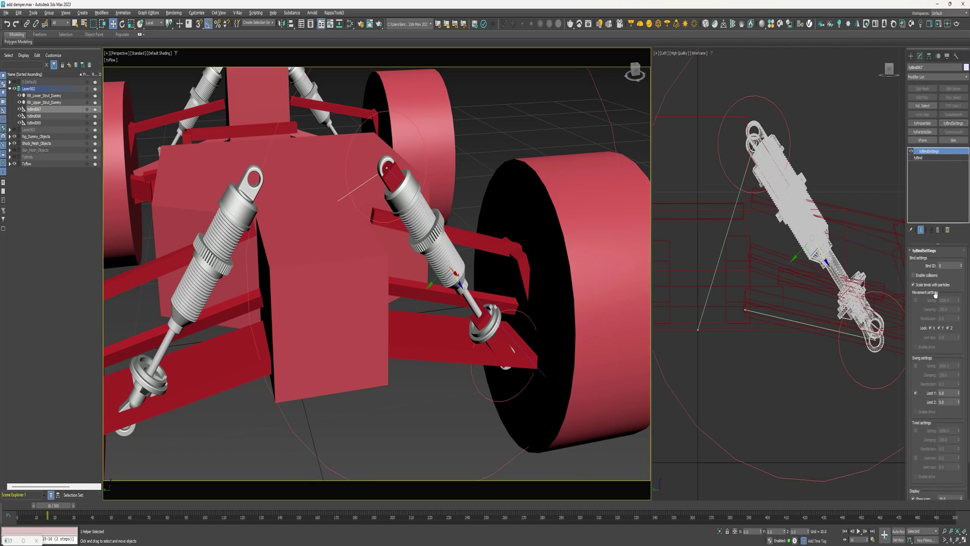
click(916, 301)
drag(952, 300, 919, 292)
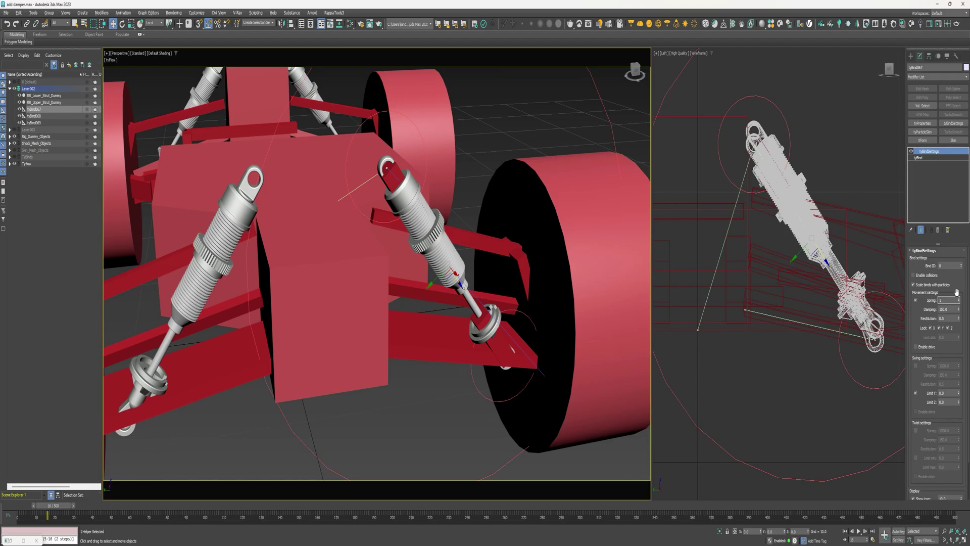
text(0)
key(Return)
drag(919, 330, 917, 313)
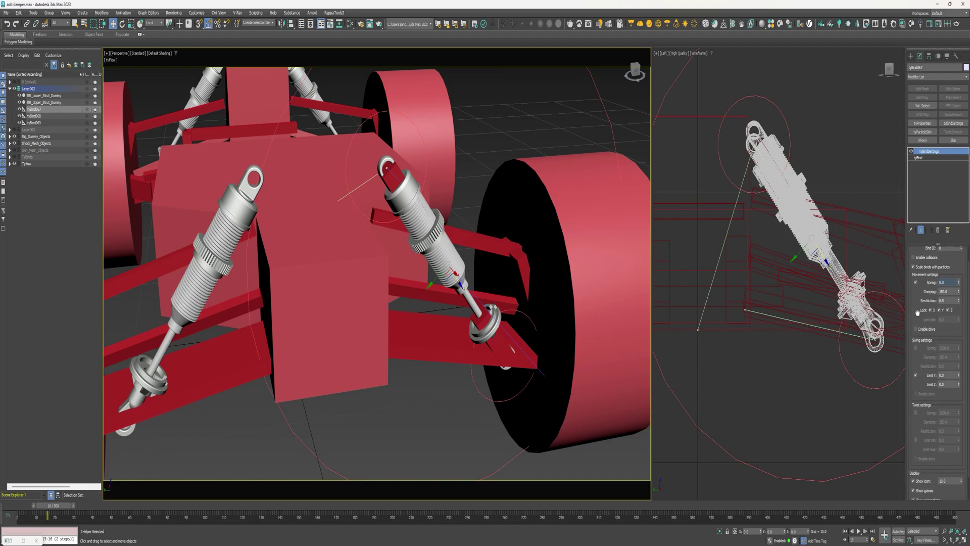
click(947, 310)
- Enable the middle tyBind's twist limits, then reduce its icon size and hide its icon
drag(923, 441, 921, 414)
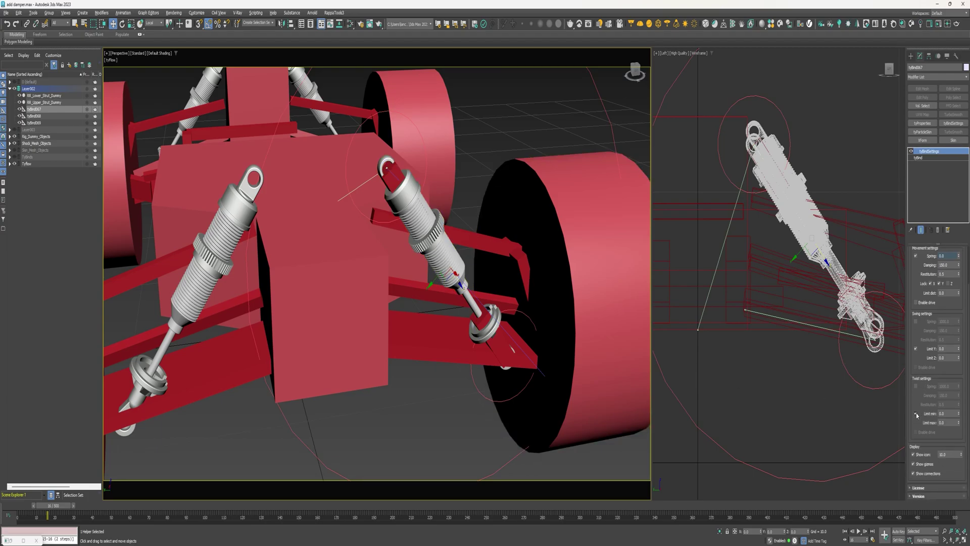
click(916, 413)
click(948, 454)
key(Return)
click(920, 456)
scroll(467, 275, down, 2)
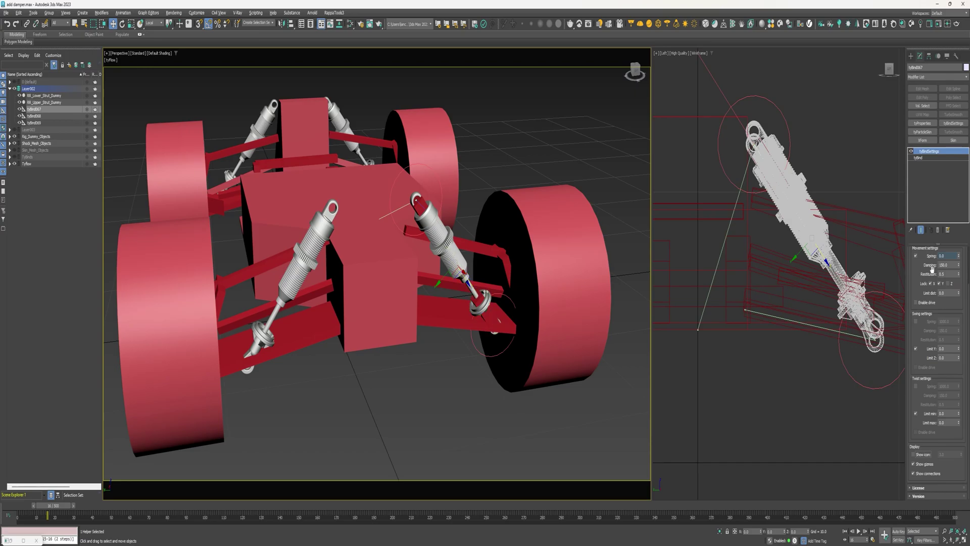
- Apply a Skin modifier to the rear right shock's upper body mesh and add RR_Upper_Strut_Dummy as its bone
drag(947, 256, 933, 256)
click(438, 236)
key(q)
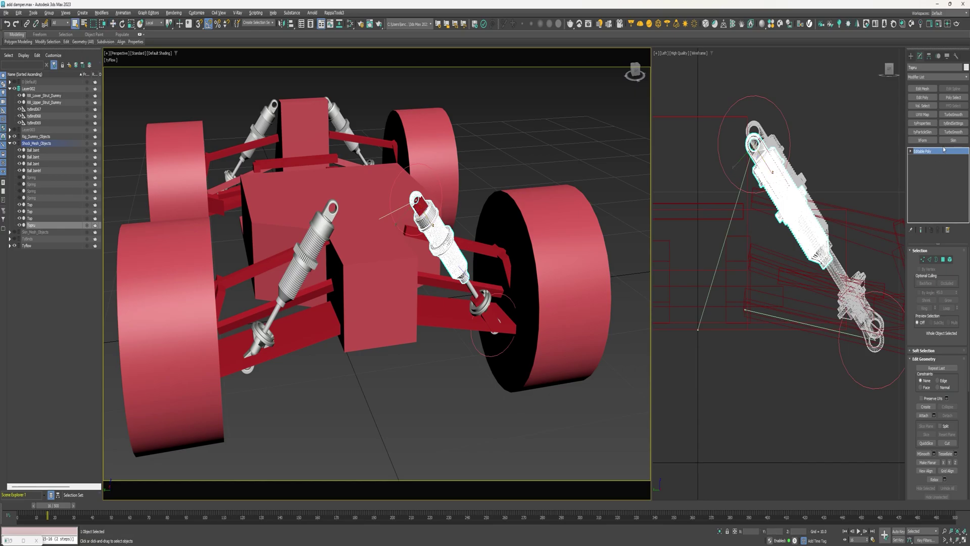
click(953, 141)
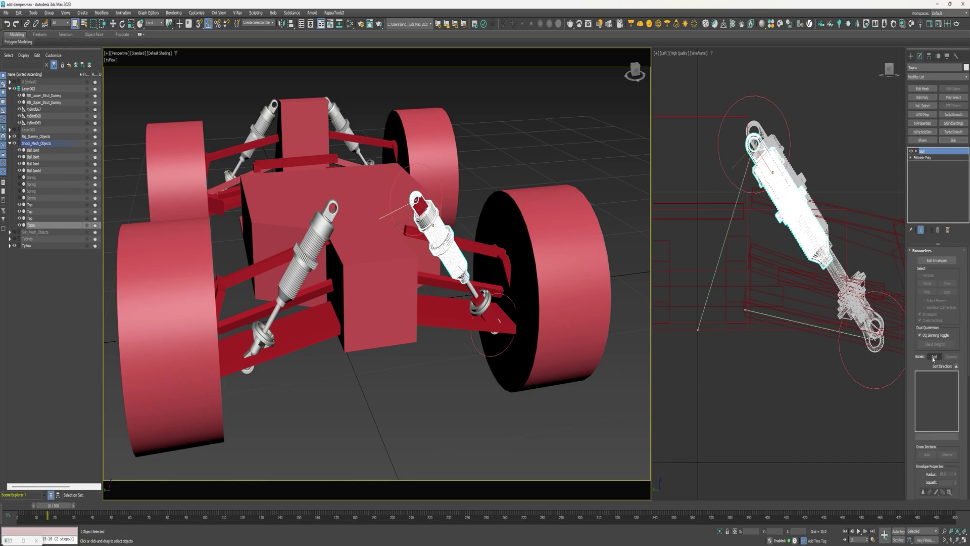
click(934, 357)
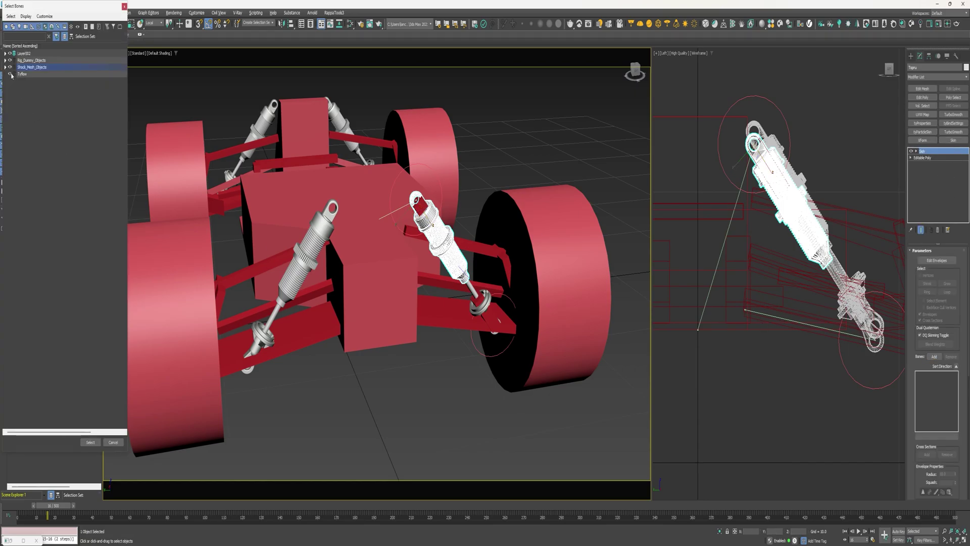
click(5, 54)
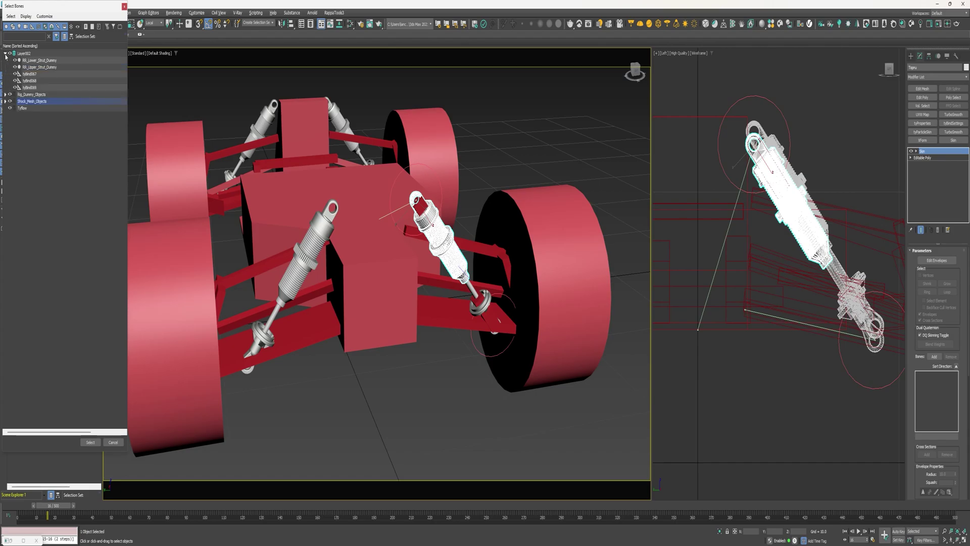
double_click(36, 69)
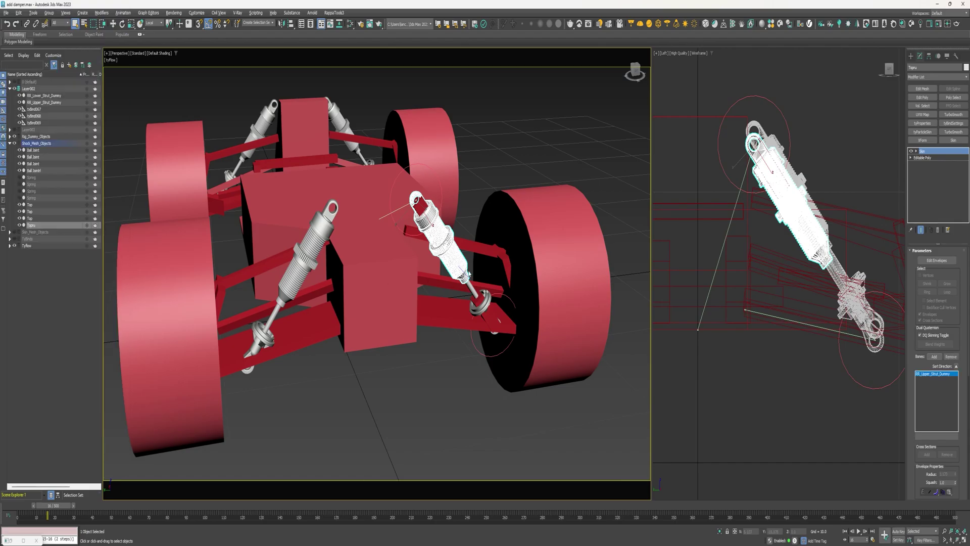
- Apply a Skin modifier to the shock's lower ball joint mesh and add RR_Lower_Strut_Dummy as its bone
click(471, 286)
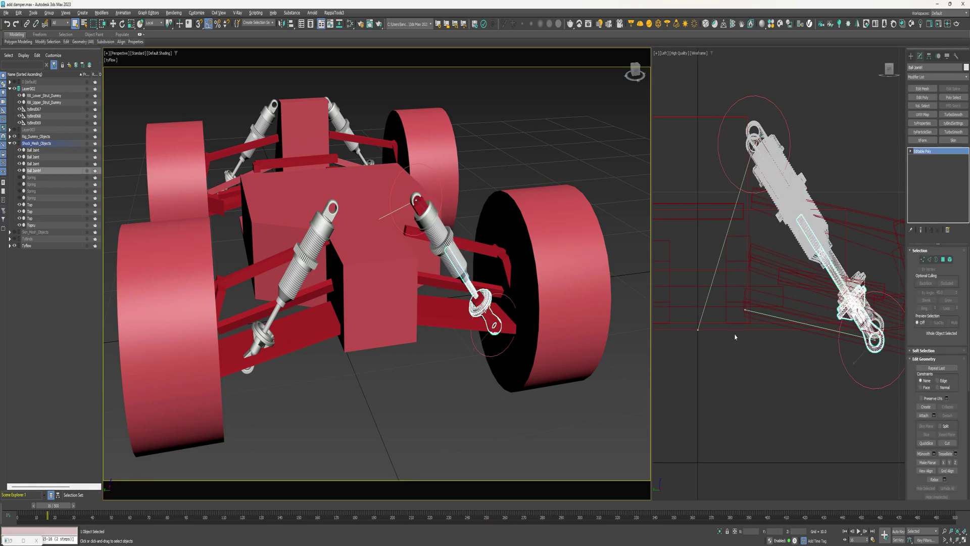
click(953, 139)
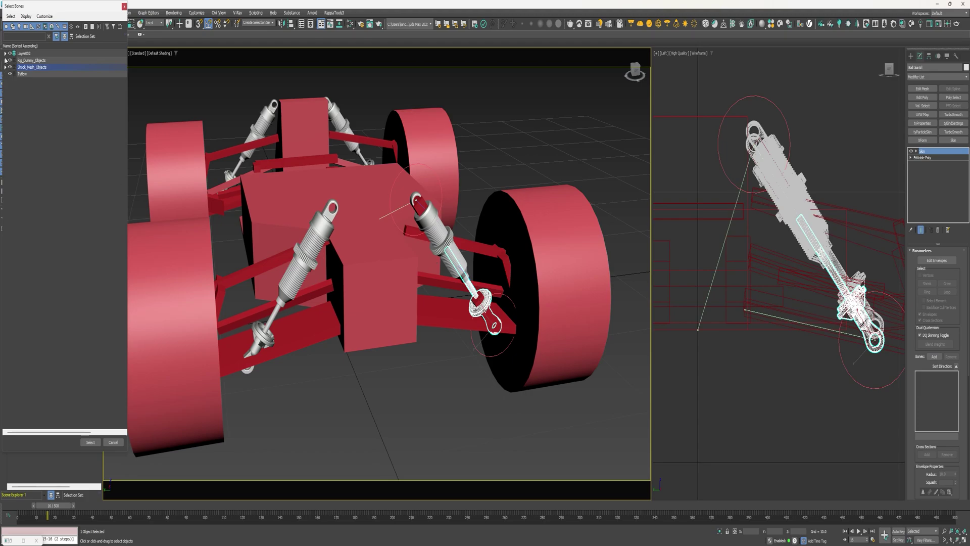
click(6, 53)
click(40, 60)
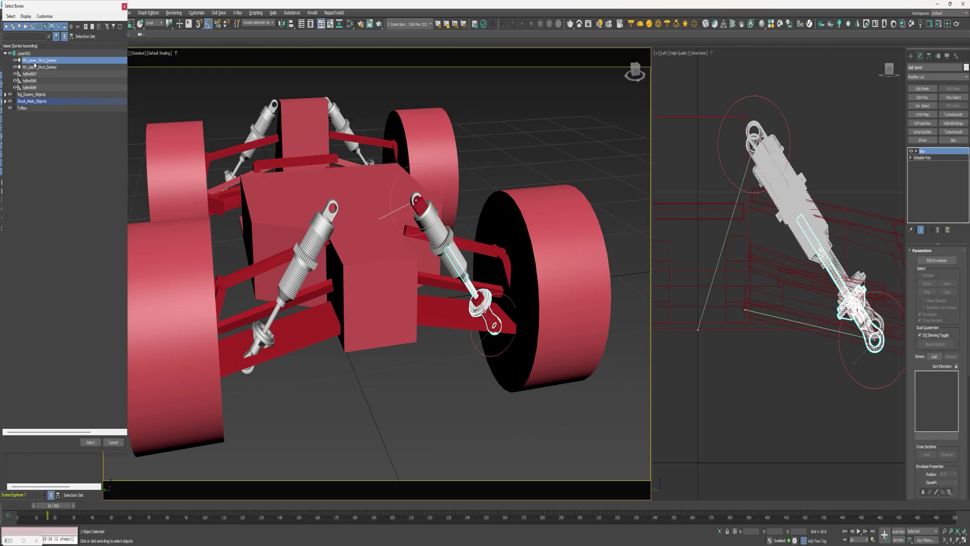
click(90, 442)
- Select the tyActor in the Tyflow layer and add the shock's lower and upper tyBinds to its rig objects
click(9, 246)
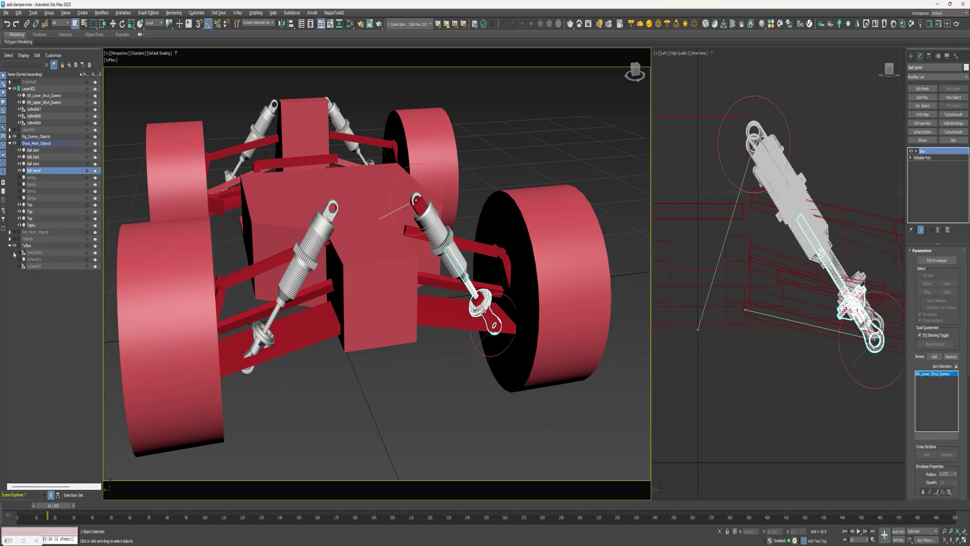
click(21, 253)
click(322, 433)
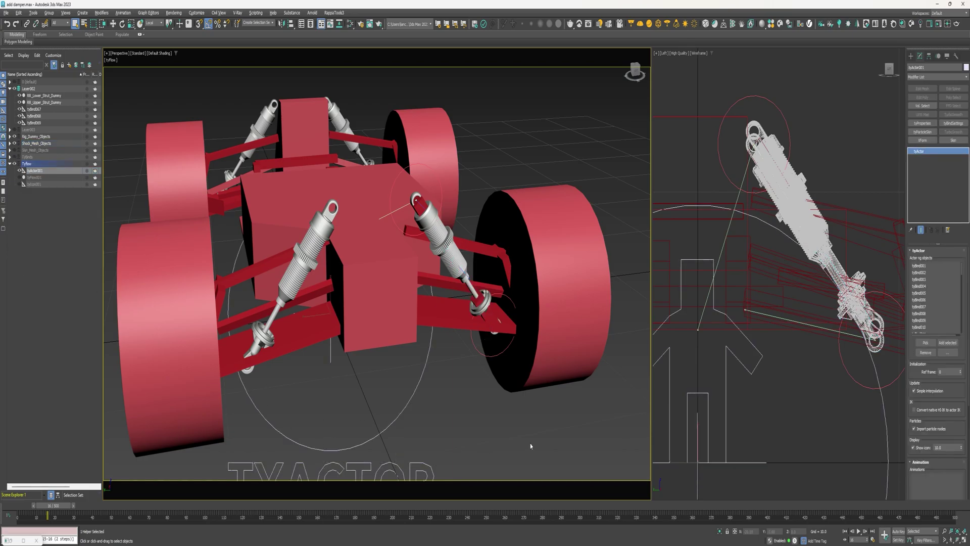
click(930, 343)
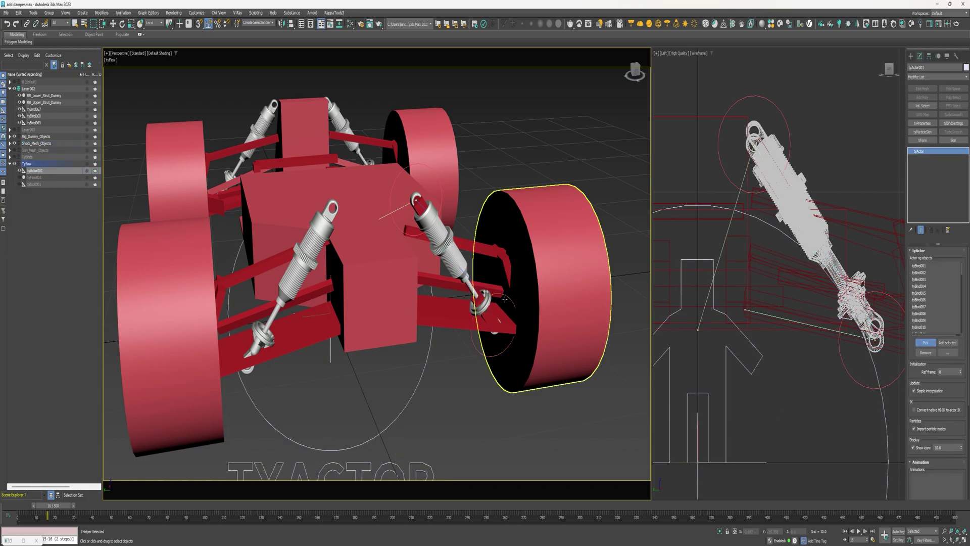
click(501, 297)
click(925, 342)
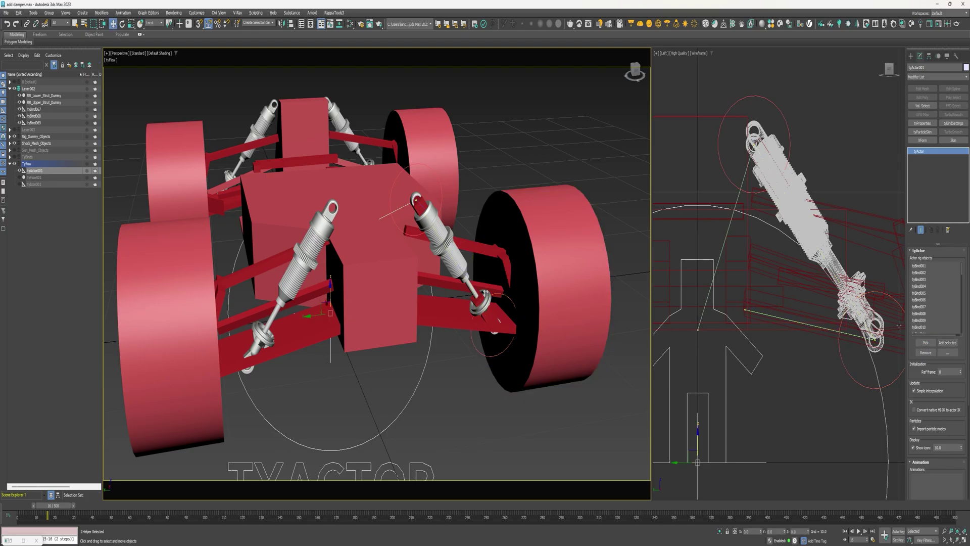
click(441, 188)
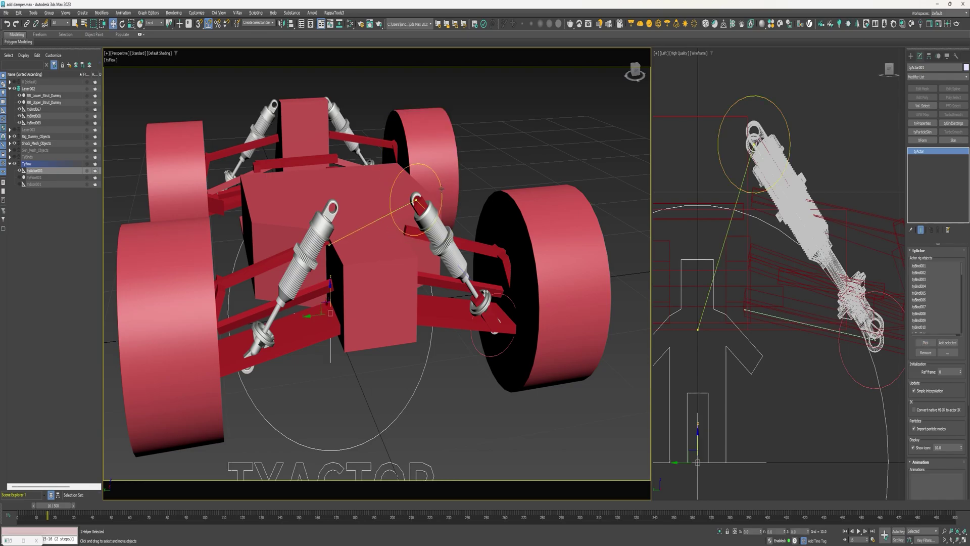
- Add the rear right shock's lower ball joint and upper body meshes to the tyActor's rig objects
click(926, 342)
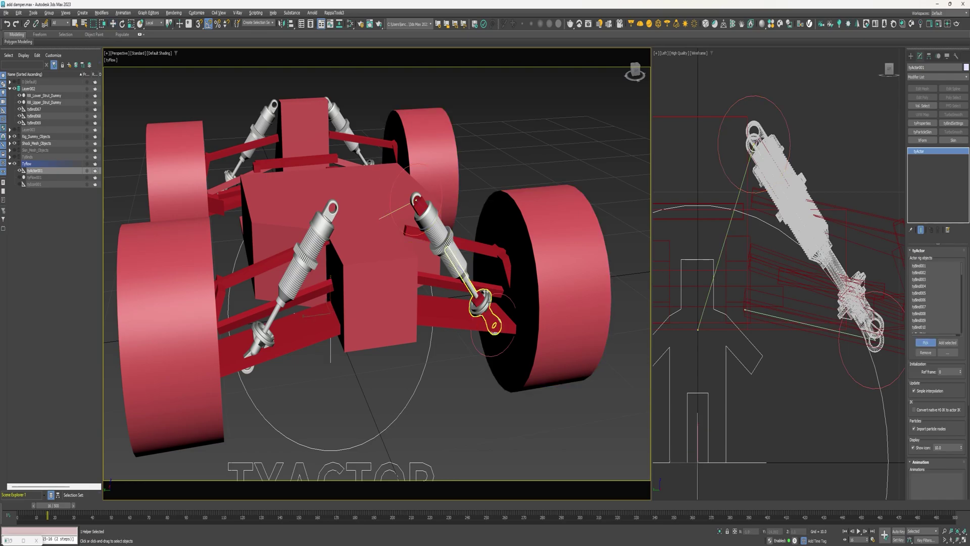
click(488, 301)
click(925, 343)
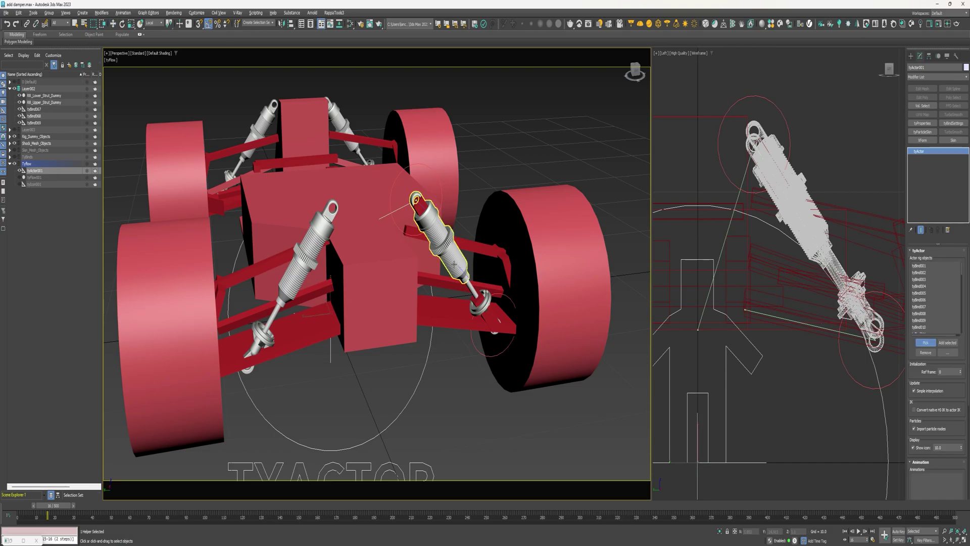
click(454, 263)
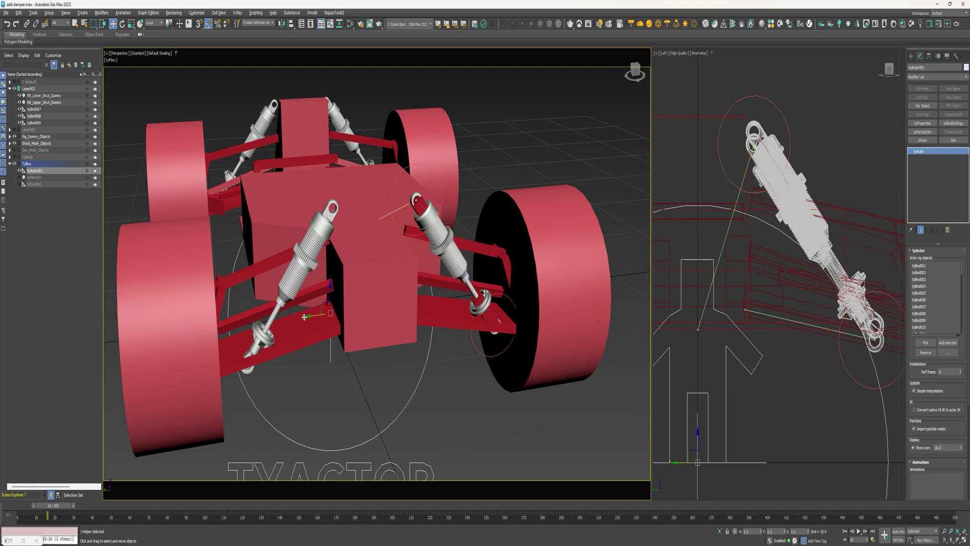
- Select tyFlow001 and bring up its tyFlow editor
scroll(305, 317, down, 6)
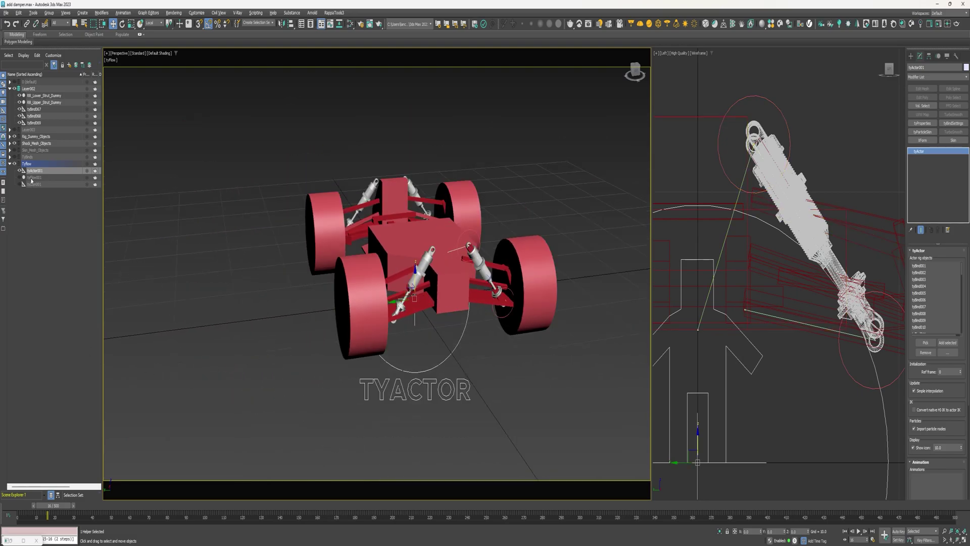
click(31, 178)
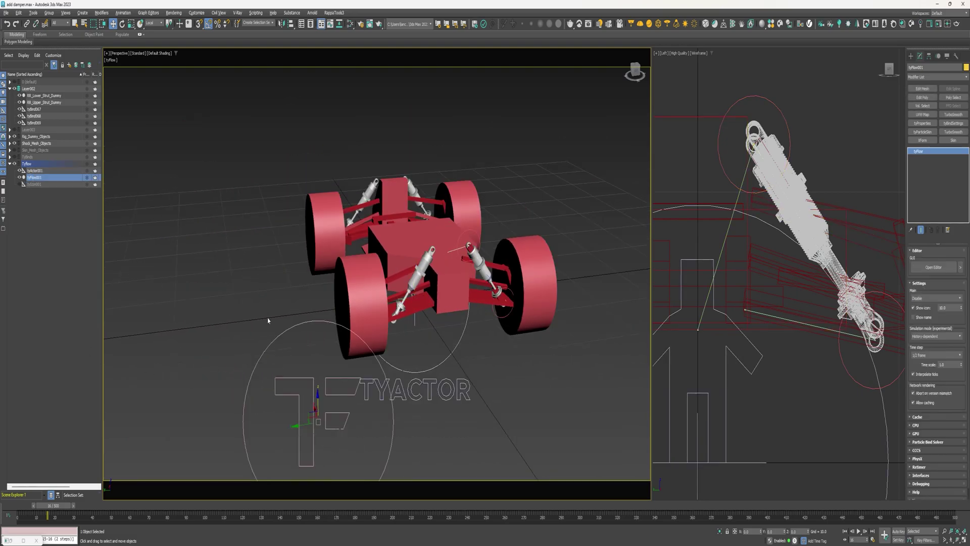
click(12, 541)
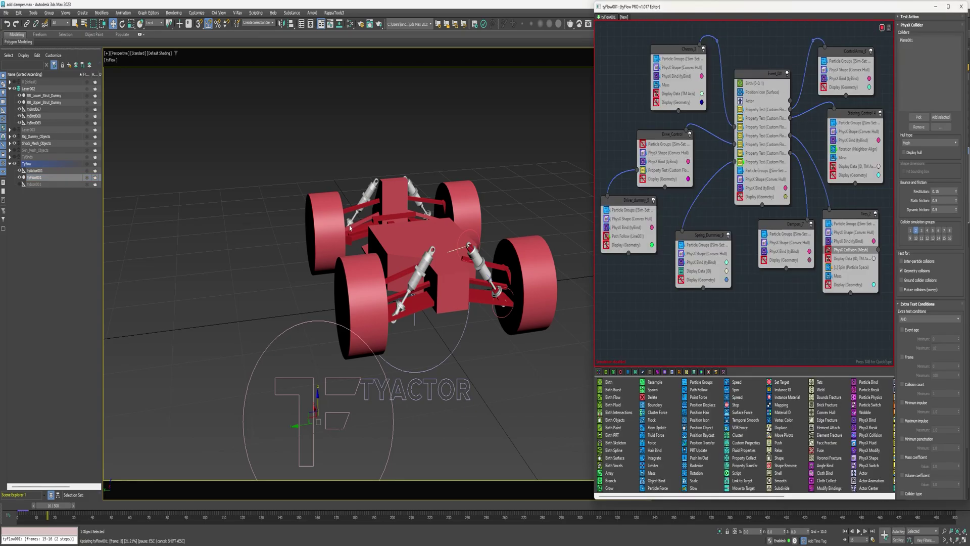
- Examine the simulated car's rear shocks up close while scrubbing through roughly the first 20 frames
middle_drag(396, 211, 306, 194)
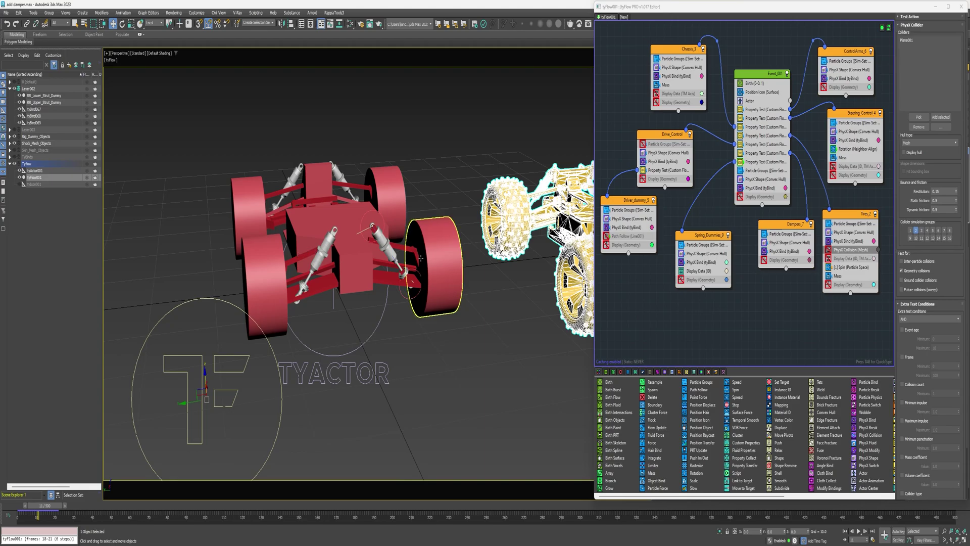
middle_drag(421, 258, 202, 260)
scroll(366, 273, up, 5)
middle_drag(395, 271, 383, 232)
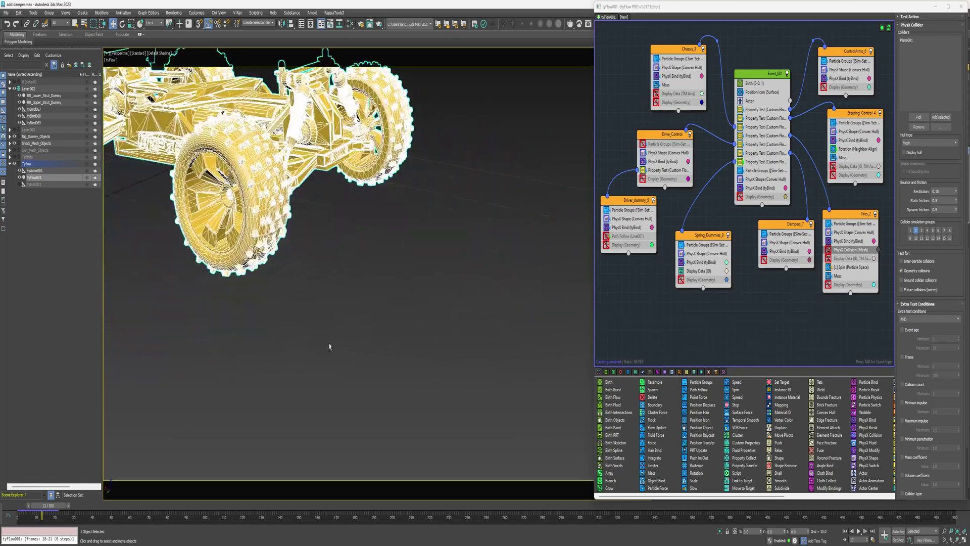
middle_drag(329, 347, 309, 325)
scroll(326, 309, up, 4)
scroll(303, 322, up, 5)
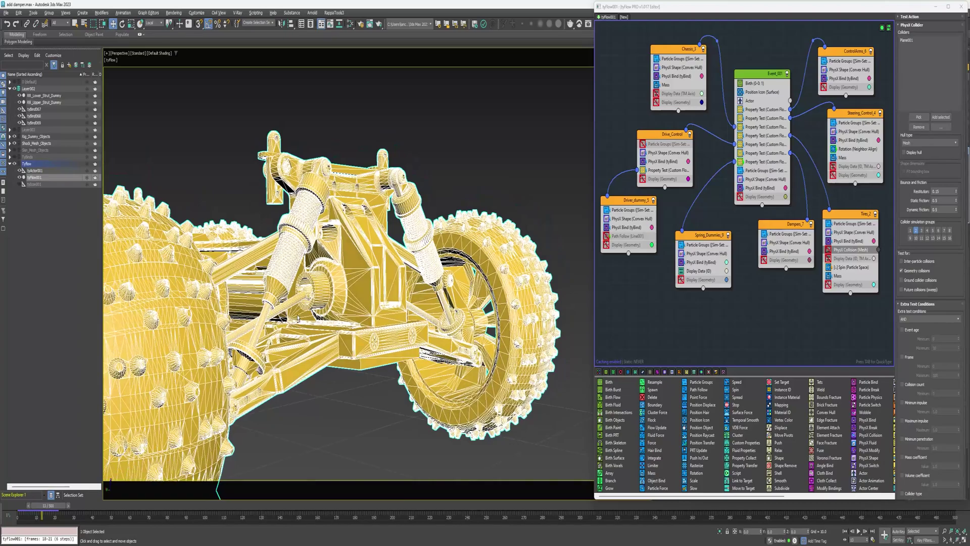
click(223, 484)
key(comma)
mouse_move(61, 505)
mouse_down()
mouse_move(49, 504)
mouse_move(79, 504)
mouse_up()
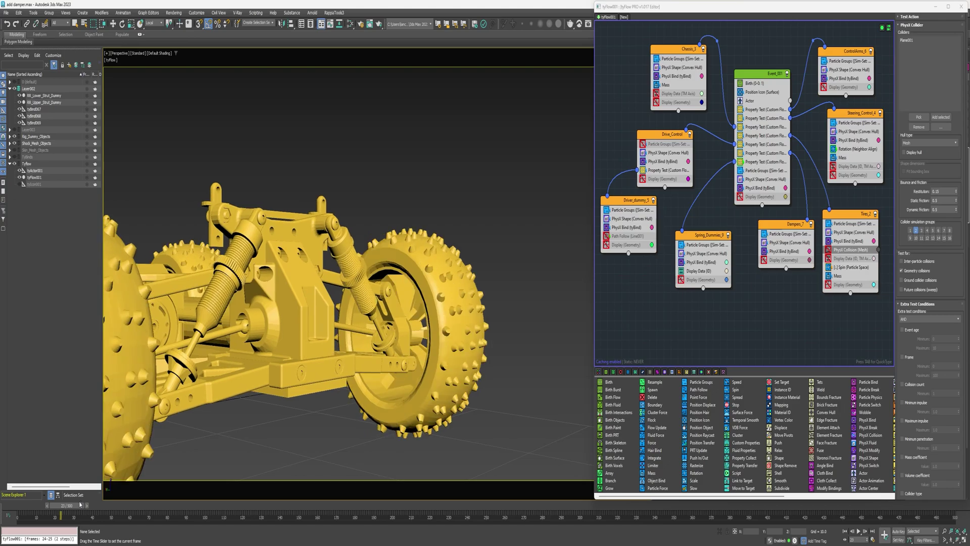
key(comma)
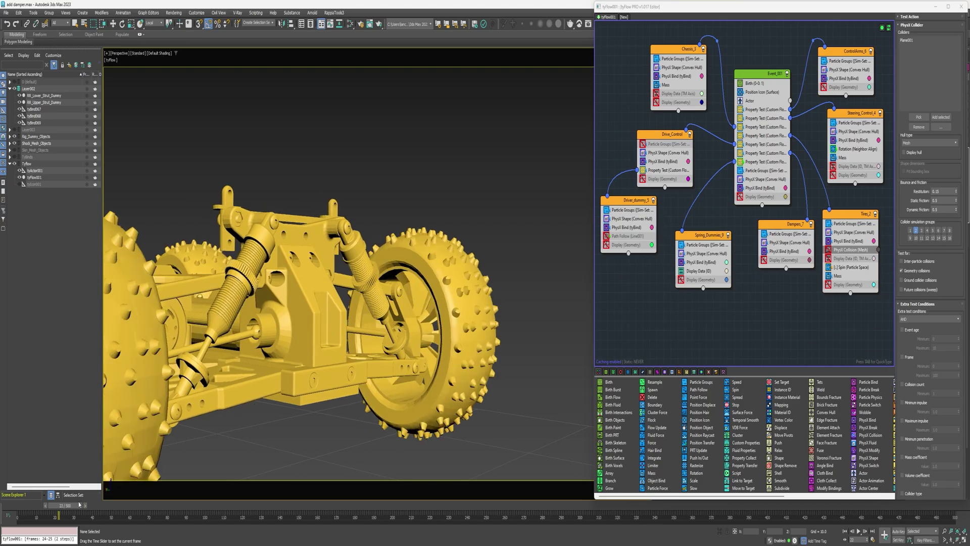
drag(78, 504, 62, 507)
scroll(303, 293, down, 4)
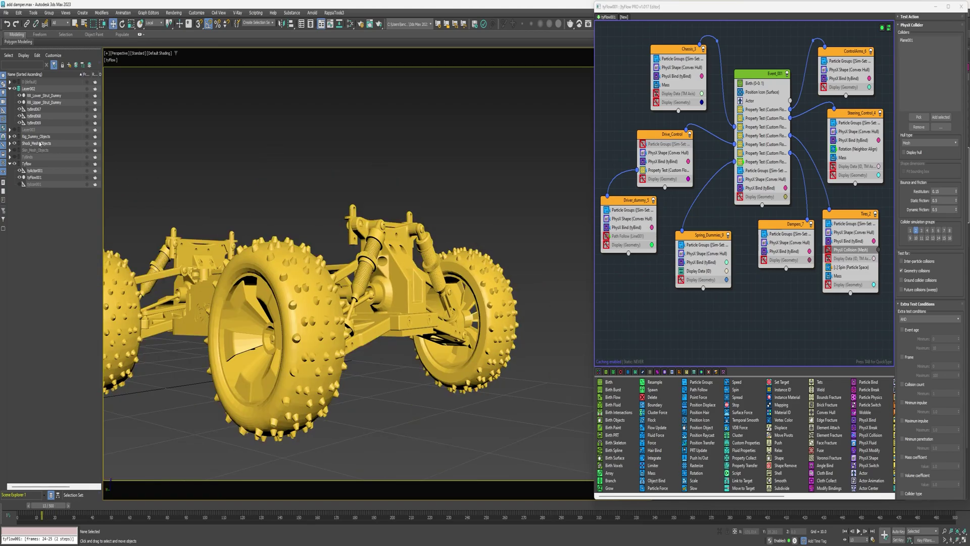
- Unhide the terrain layer Layer003 and enable the PhysX Collision operator in the tire event
click(14, 129)
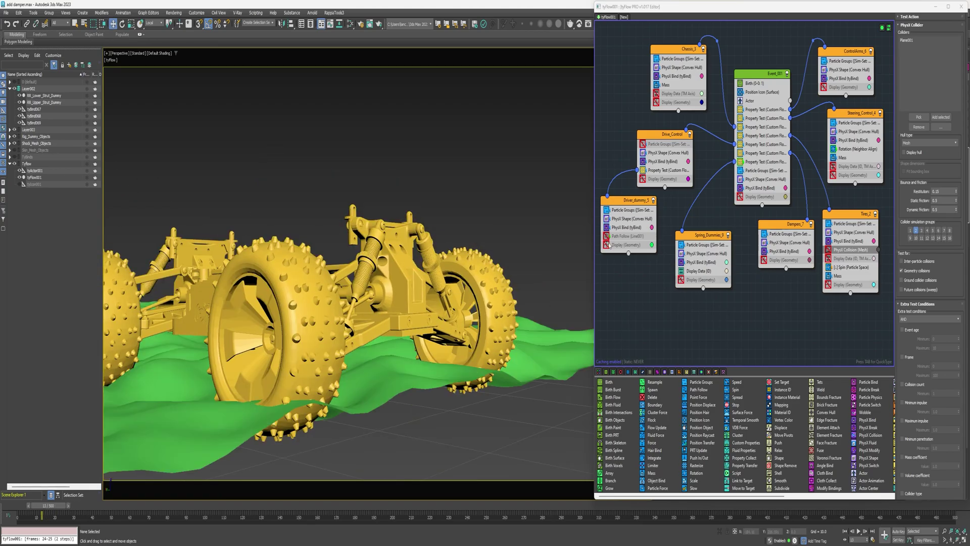
click(829, 250)
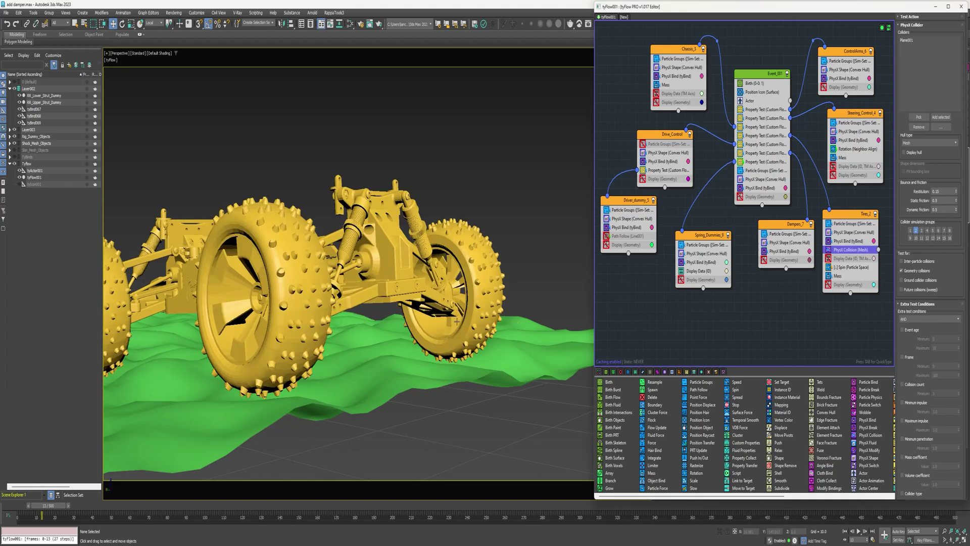
- Scrub the simulation to about frame 52 and examine the car moving over the terrain from behind
alt+middle_drag(374, 351, 444, 363)
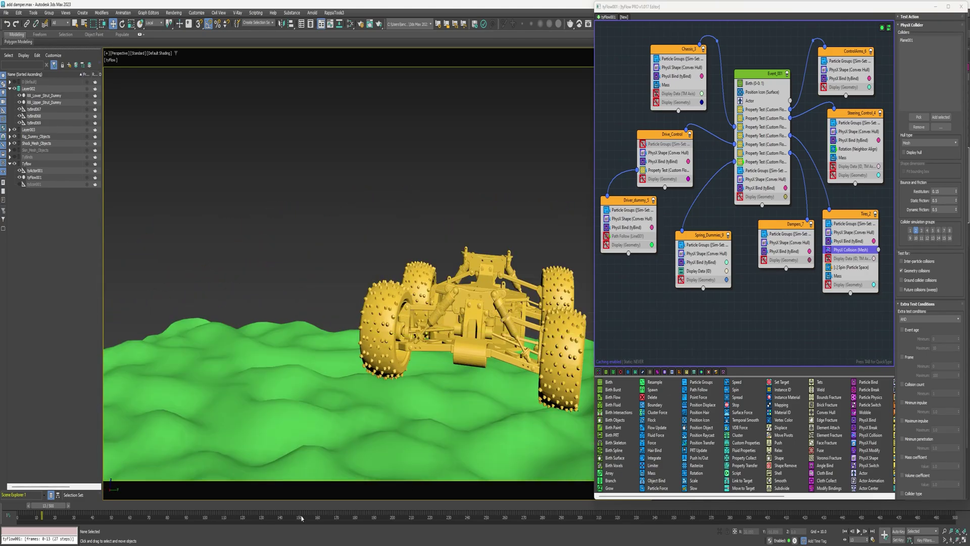
drag(45, 508, 123, 510)
middle_drag(187, 429, 217, 389)
scroll(187, 394, down, 4)
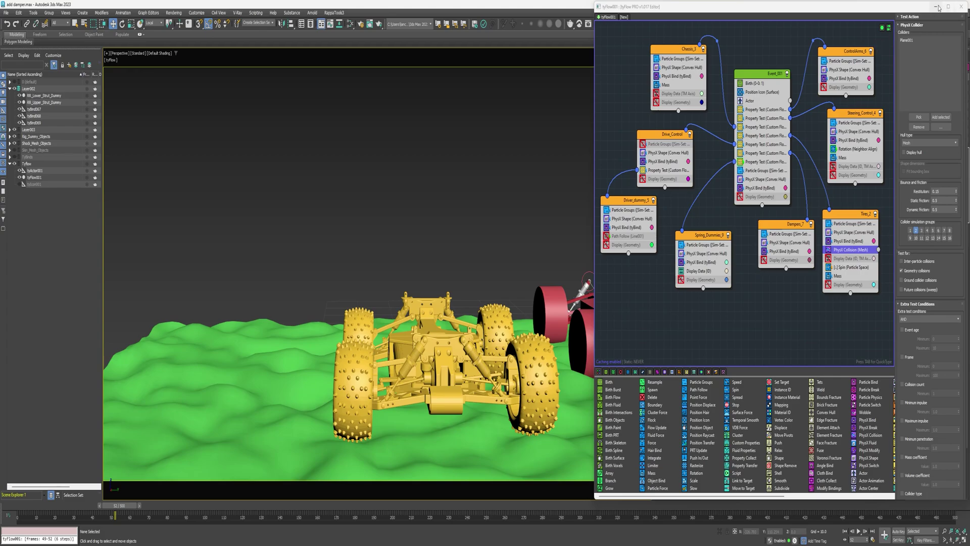
- Minimize the tyFlow editor and scrub on to frame 107, examining how the suspension reacts to the bumpy terrain
click(936, 7)
middle_drag(466, 301, 462, 258)
mouse_move(399, 356)
alt+middle_down()
mouse_move(444, 337)
mouse_move(389, 346)
alt+middle_up()
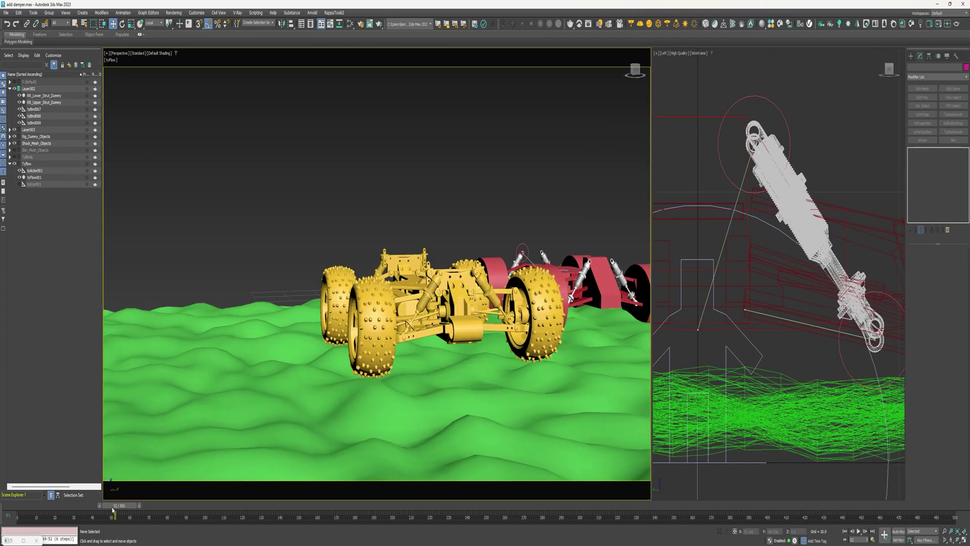
drag(112, 509, 201, 520)
alt+middle_drag(238, 349, 205, 343)
middle_drag(205, 344, 202, 309)
scroll(198, 296, down, 4)
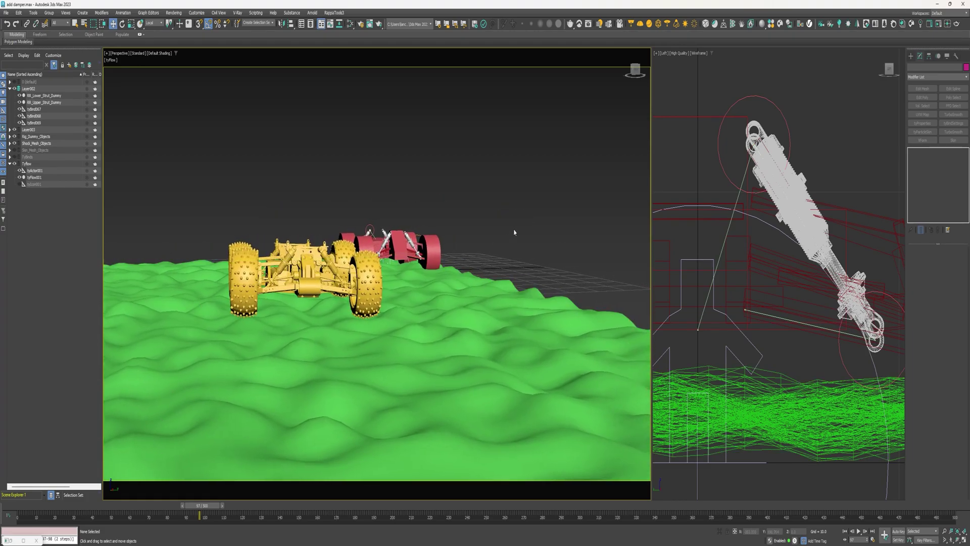
drag(200, 516, 218, 526)
key(w)
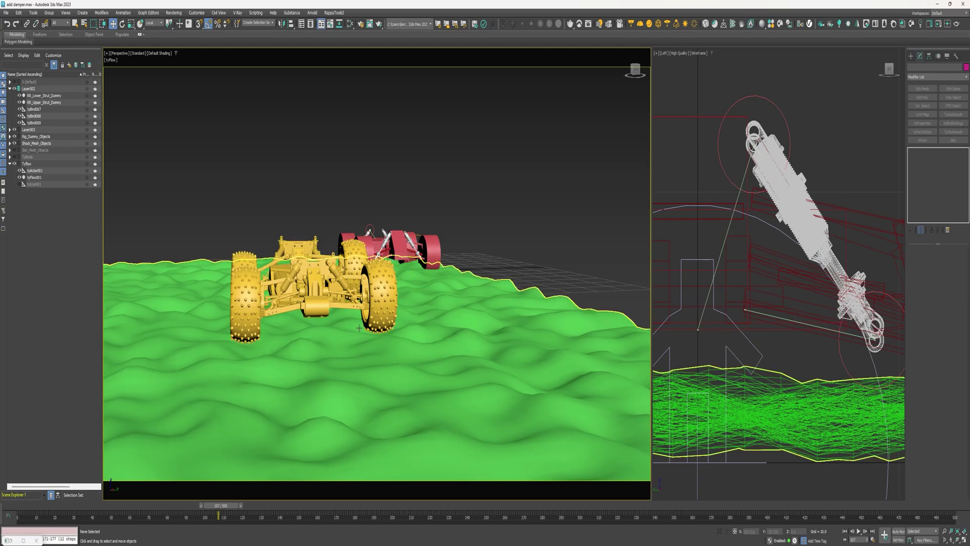
scroll(334, 313, up, 3)
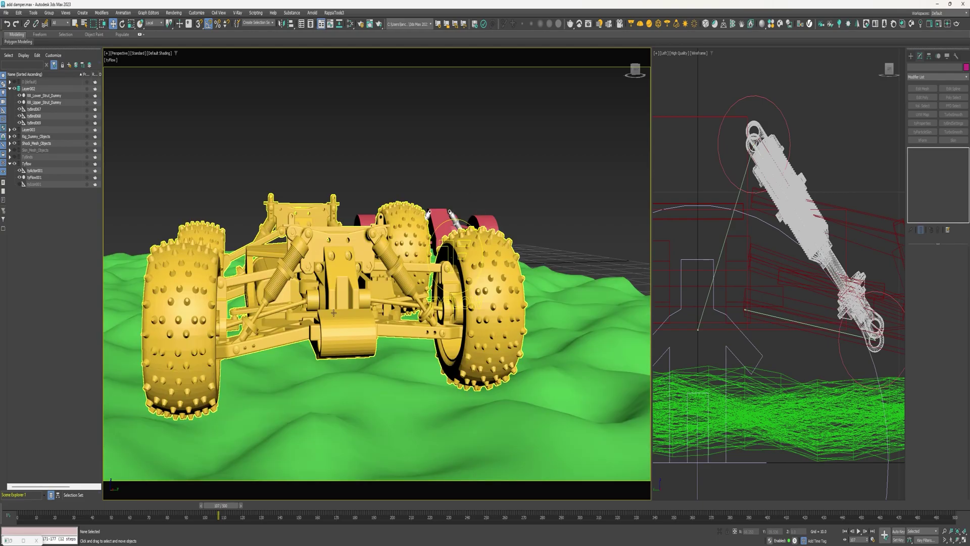